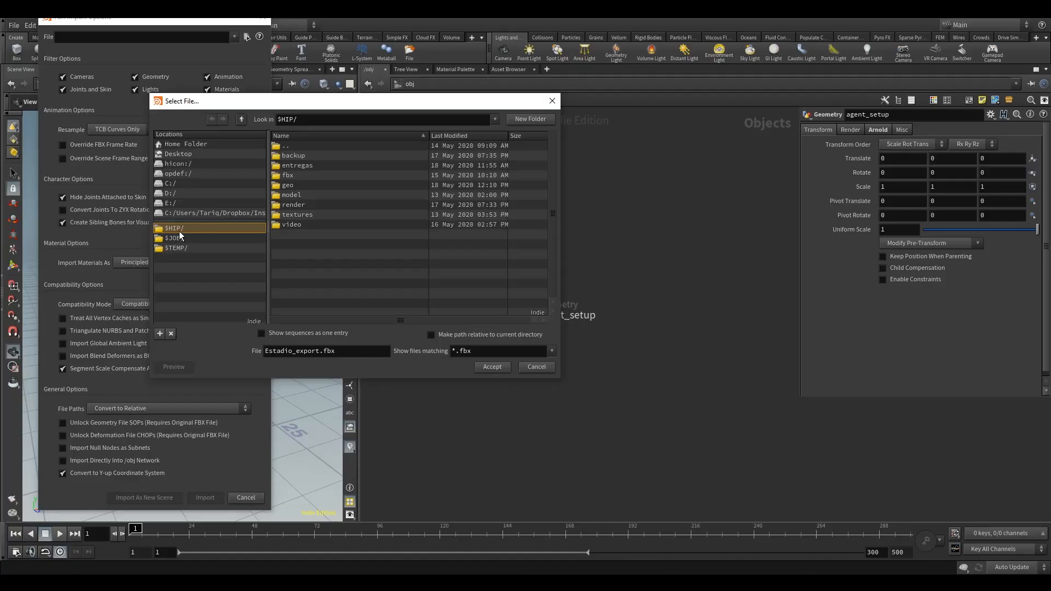
Step: Import the stadium.fbx file from the project's geo folder into the current scene
left_click(304, 187)
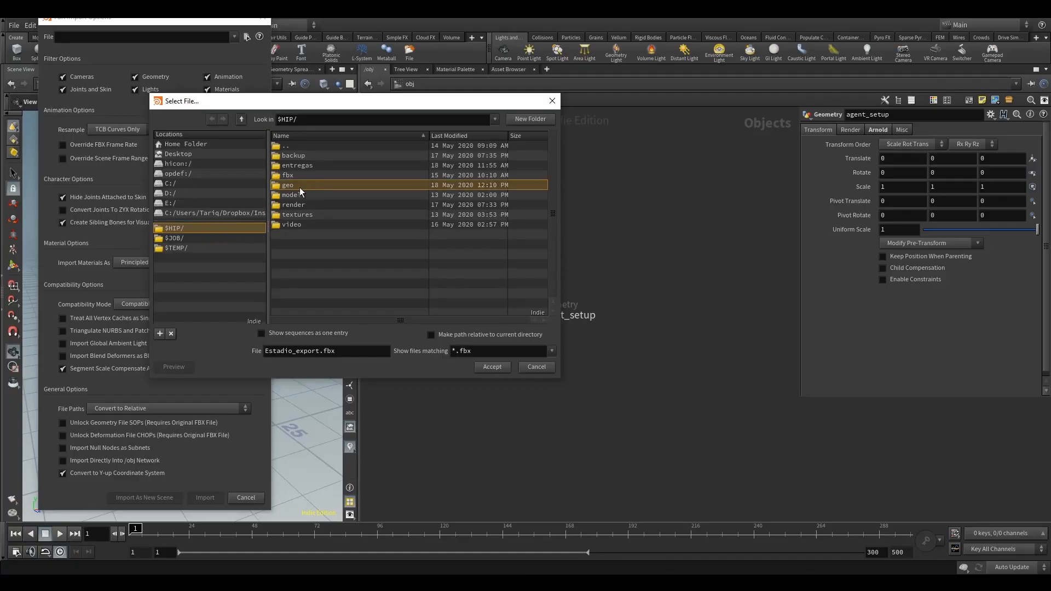
double_click(313, 189)
left_click(300, 154)
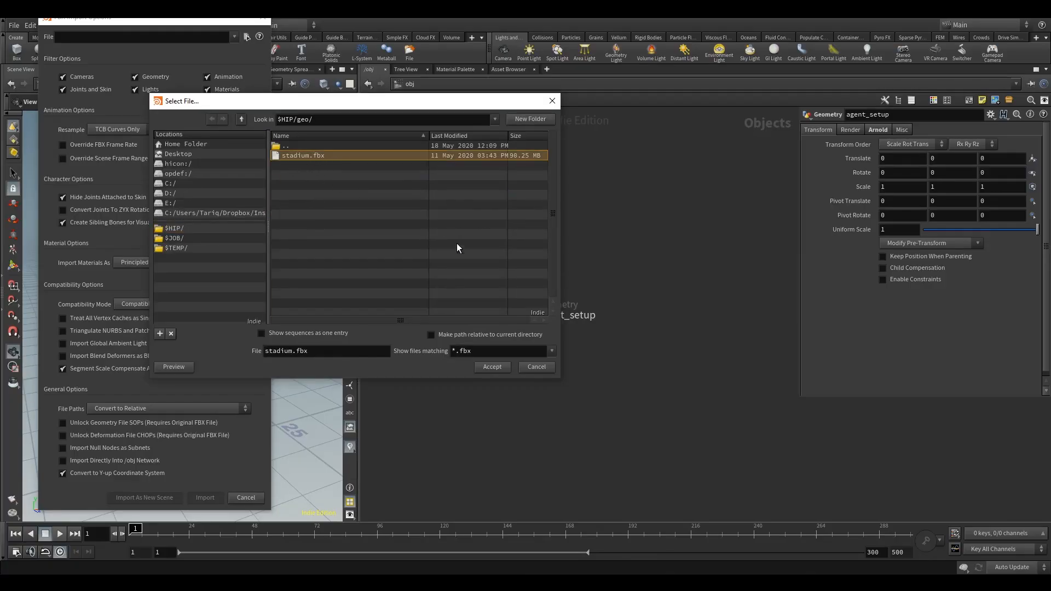
left_click(492, 367)
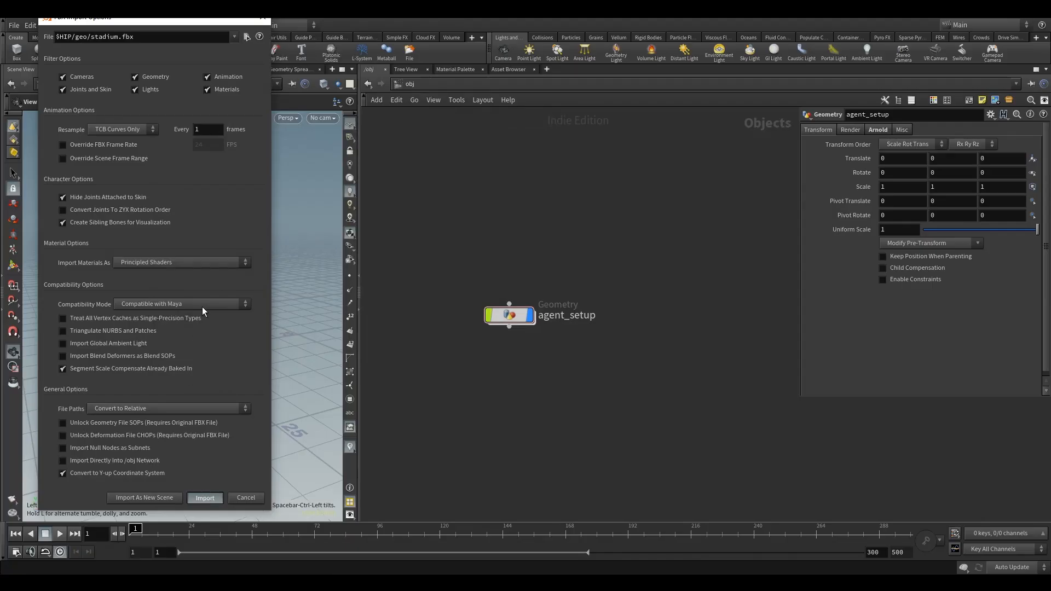
key("Return")
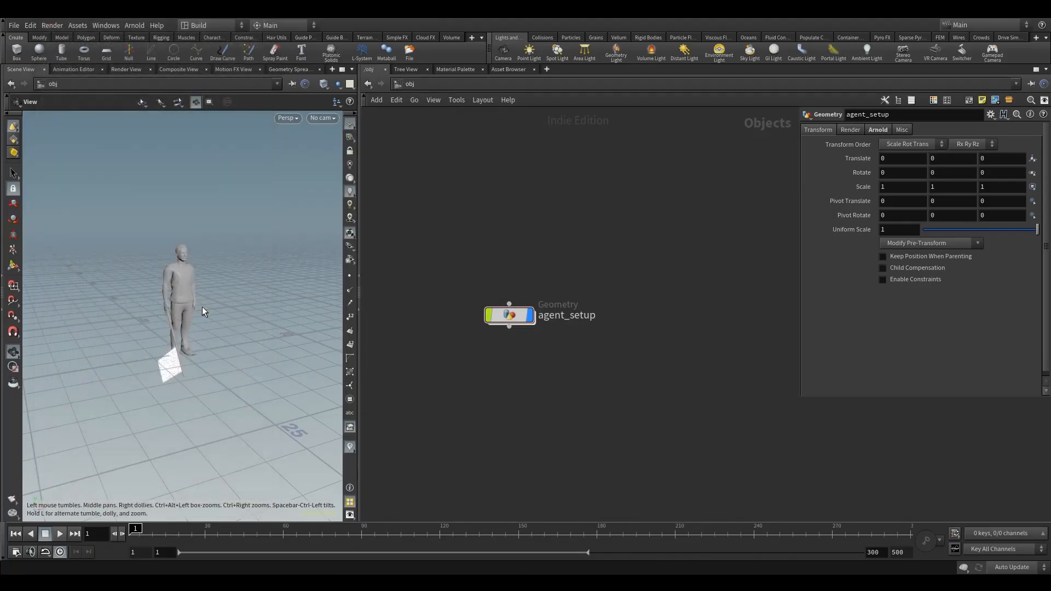
Step: Examine the imported stadium from the playing field and stands out to the full roof and exterior
right_click_drag(241, 262, 175, 252)
left_click_drag(175, 253, 195, 277)
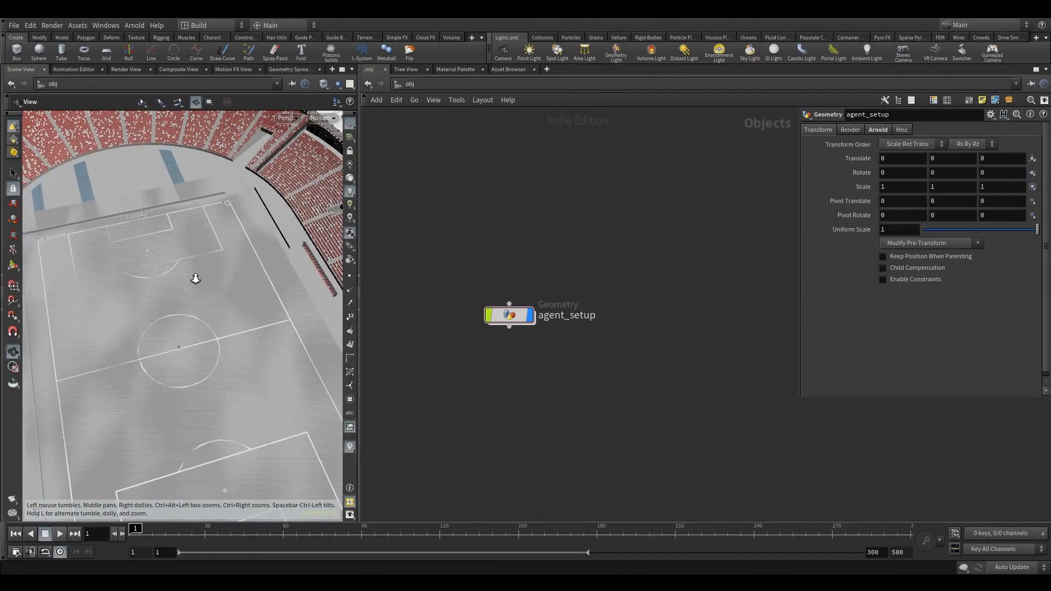
right_click_drag(194, 277, 174, 295)
left_click_drag(174, 295, 141, 304)
right_click_drag(141, 304, 613, 169)
middle_click_drag(267, 246, 116, 339)
right_click_drag(116, 339, 49, 348)
right_click_drag(251, 285, 195, 298)
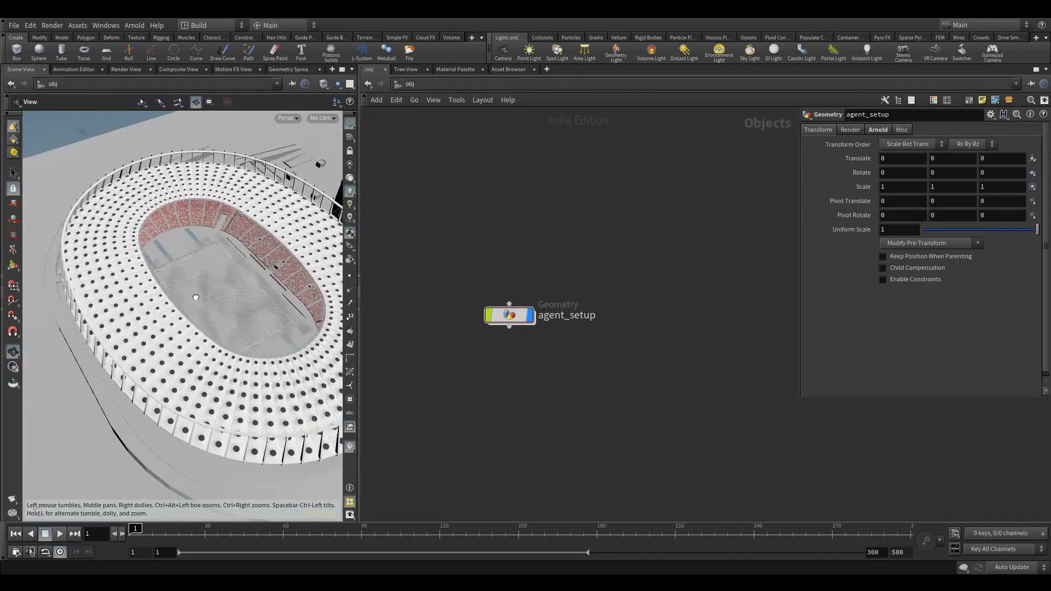
left_click_drag(194, 298, 282, 280)
left_click(520, 318)
double_click(511, 313)
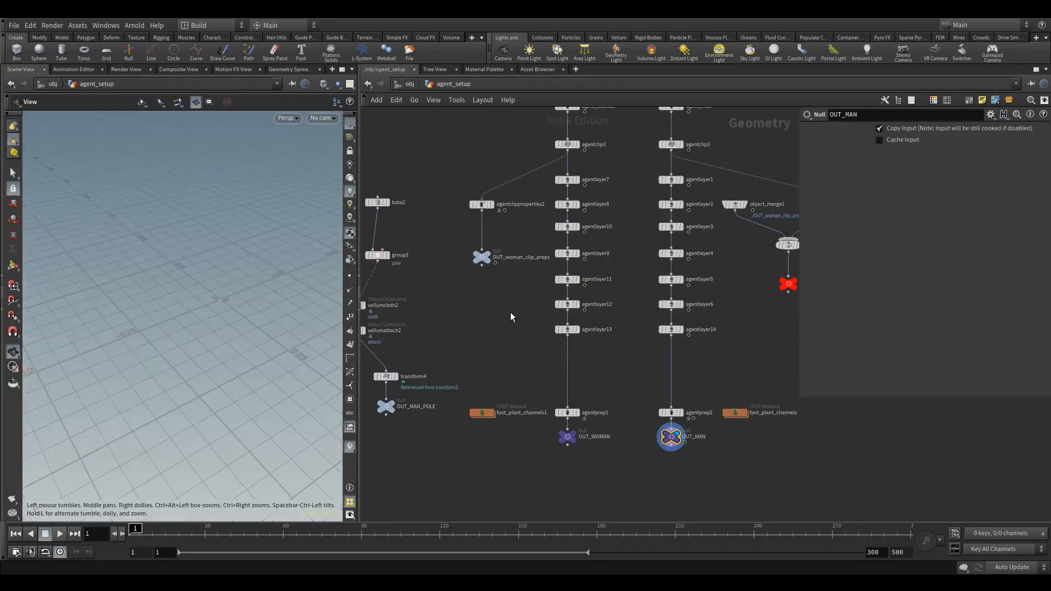
left_click(409, 84)
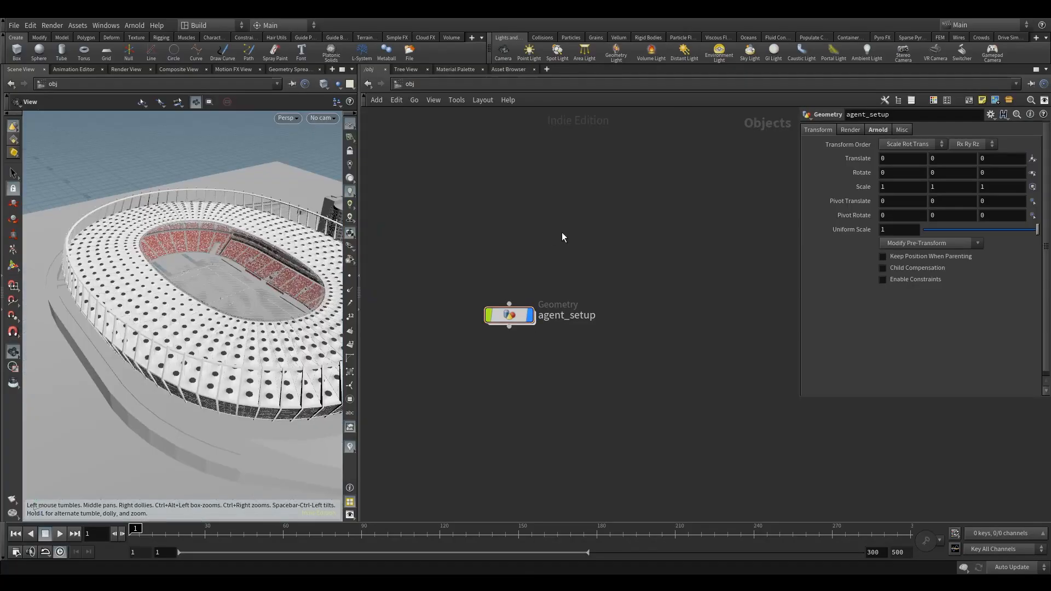
Step: Place the stadium_fbx node directly above the agent_setup node in the object network
middle_click_drag(579, 228, 500, 255)
right_click_drag(508, 250, 508, 327)
left_click_drag(488, 314, 504, 237)
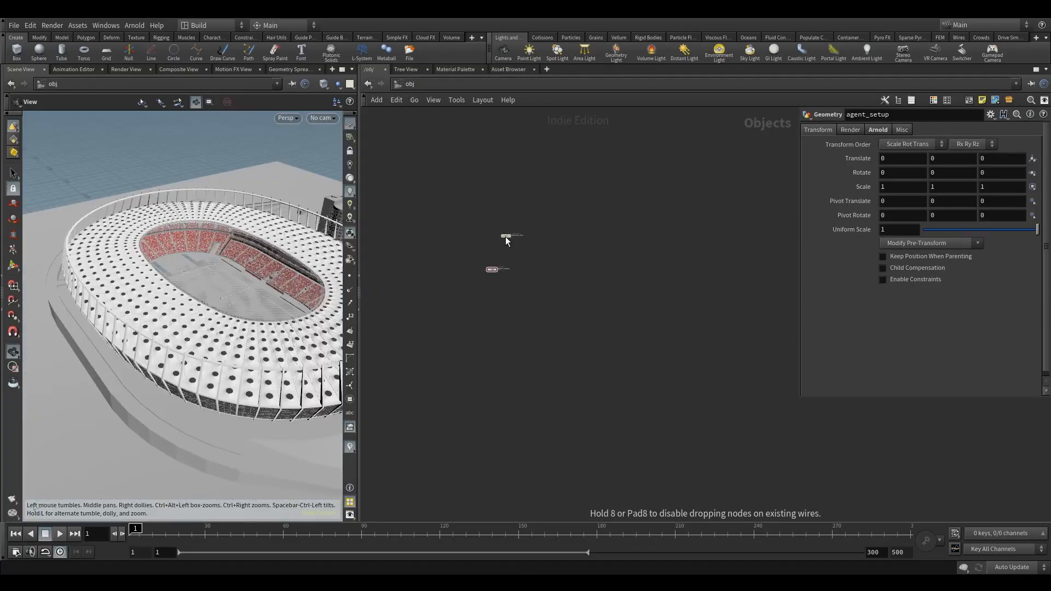
scroll(492, 241, "up", 3)
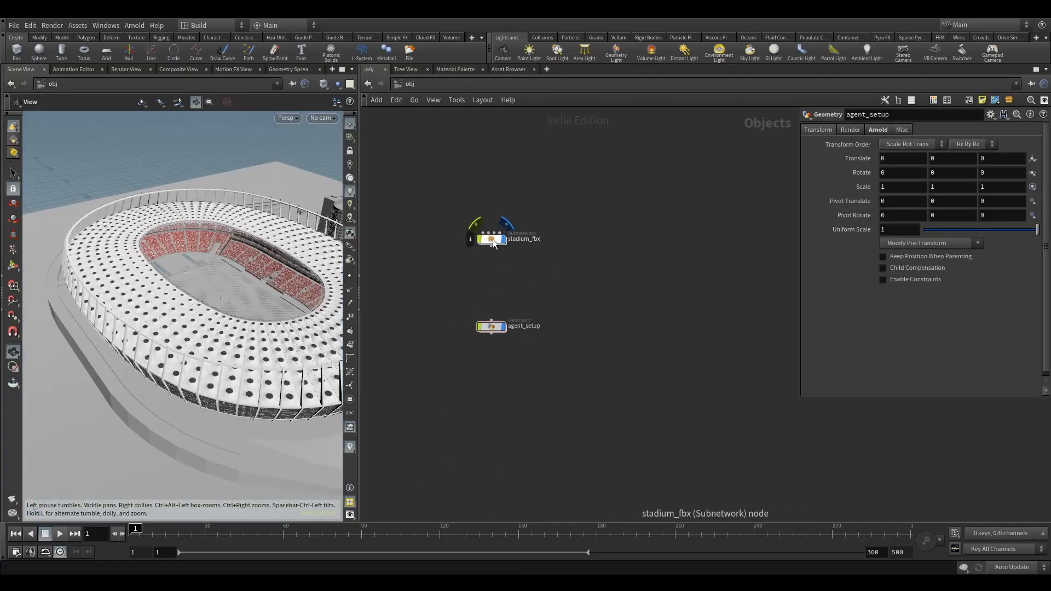
Step: Inside the stadium_fbx subnetwork, set the uniform scale of the group1 parent node to 0.1
double_click(491, 239)
scroll(590, 267, "up", 4)
middle_click_drag(609, 305, 510, 264)
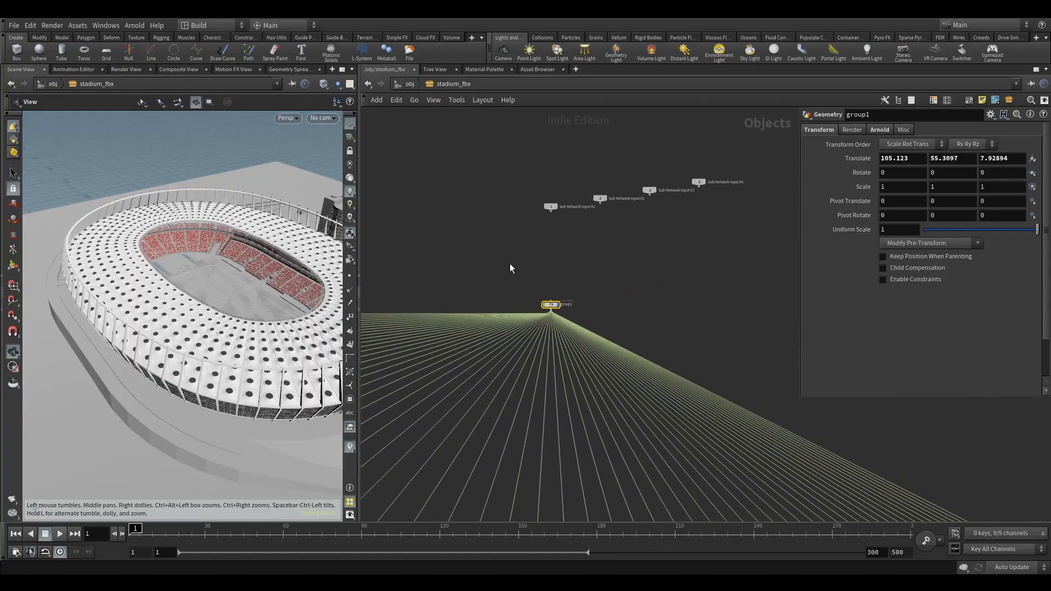
scroll(539, 281, "up", 4)
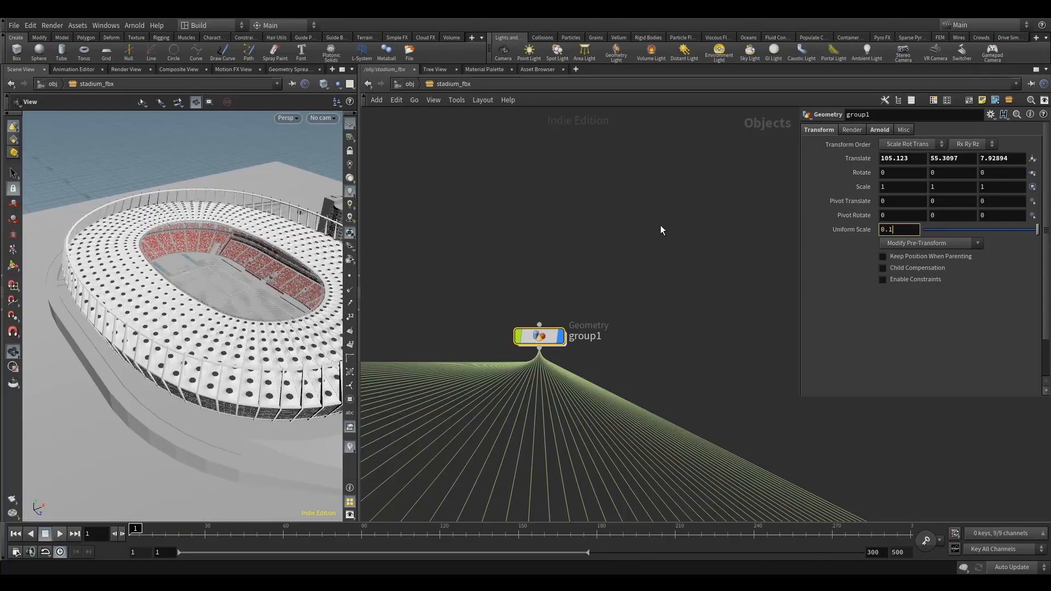
key("Return")
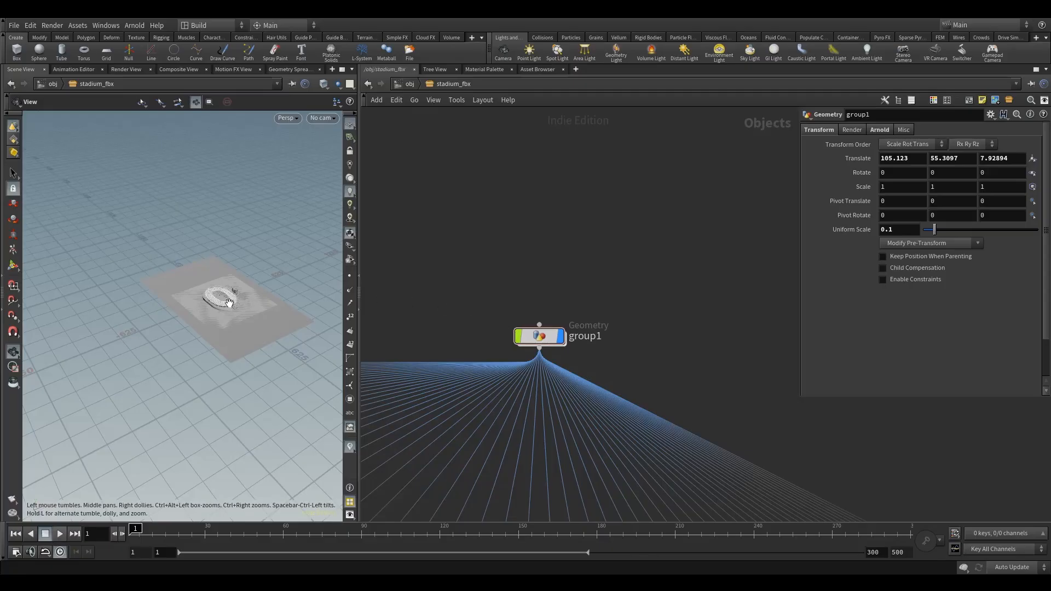
Step: Examine the rescaled stadium, from the whole building down to the pitch and the seating stands
key("f")
right_click_drag(191, 319, 514, 296)
middle_click_drag(460, 298, 620, 207)
scroll(580, 217, "down", 4)
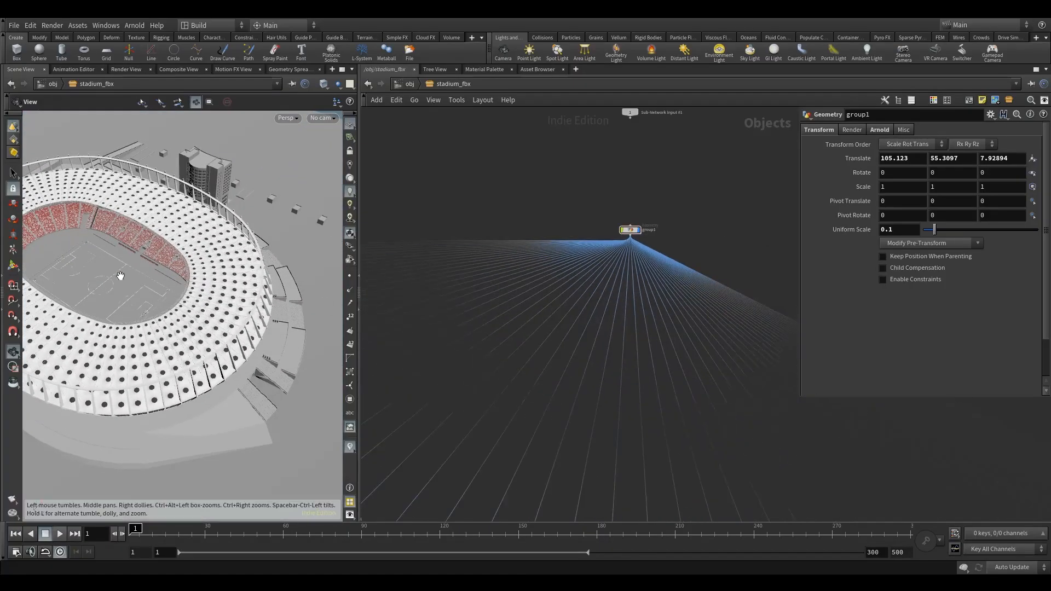
mouse_move(120, 274)
left_mouse_down()
mouse_move(90, 284)
mouse_move(112, 282)
left_mouse_up()
right_click_drag(112, 281, 260, 276)
left_click_drag(260, 277, 216, 280)
middle_click_drag(699, 233, 599, 174)
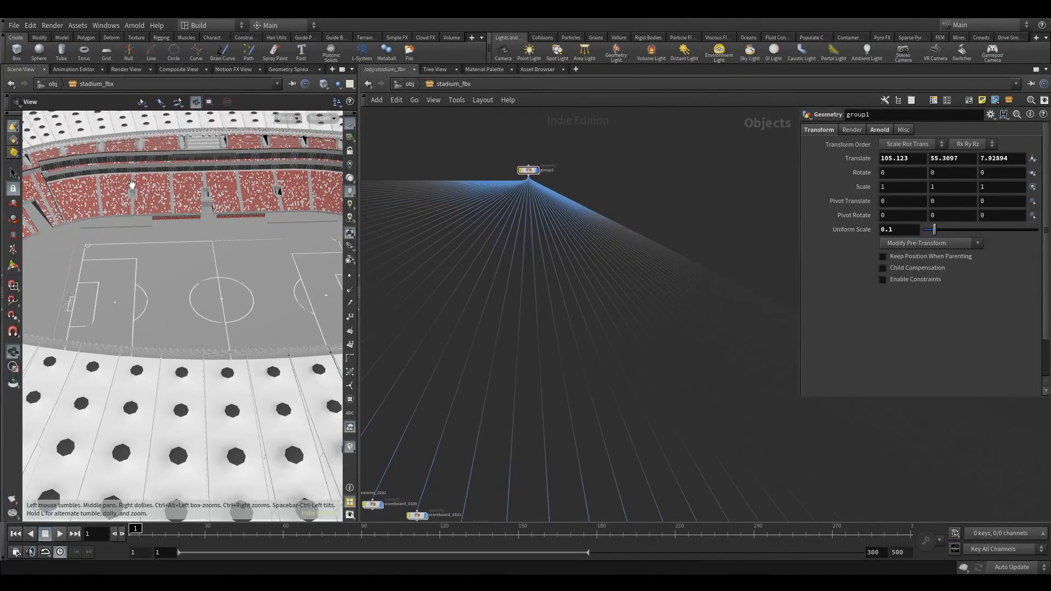
right_click_drag(132, 184, 240, 202)
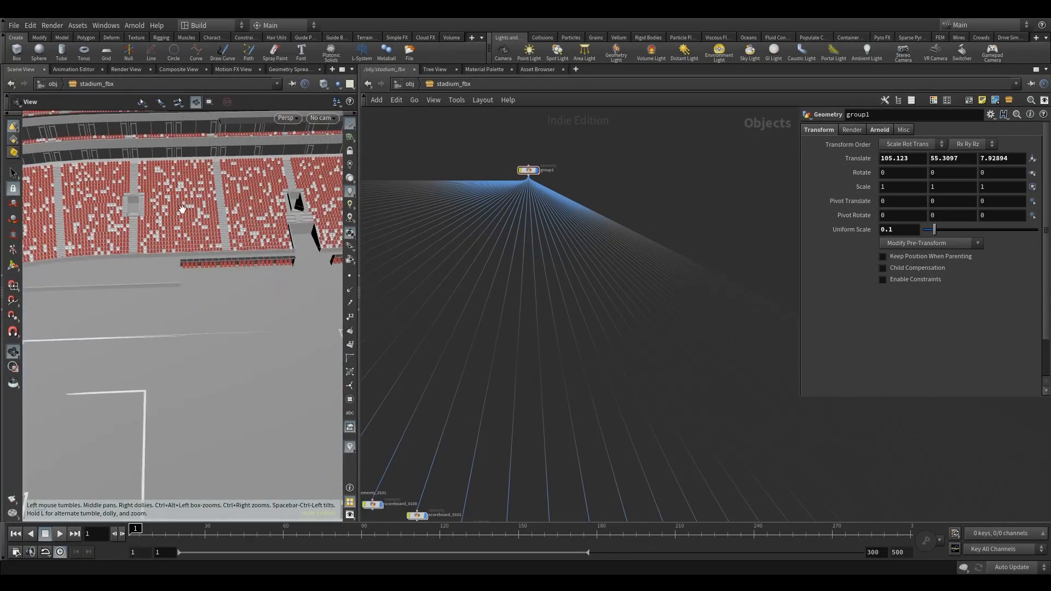
left_click_drag(183, 209, 162, 251)
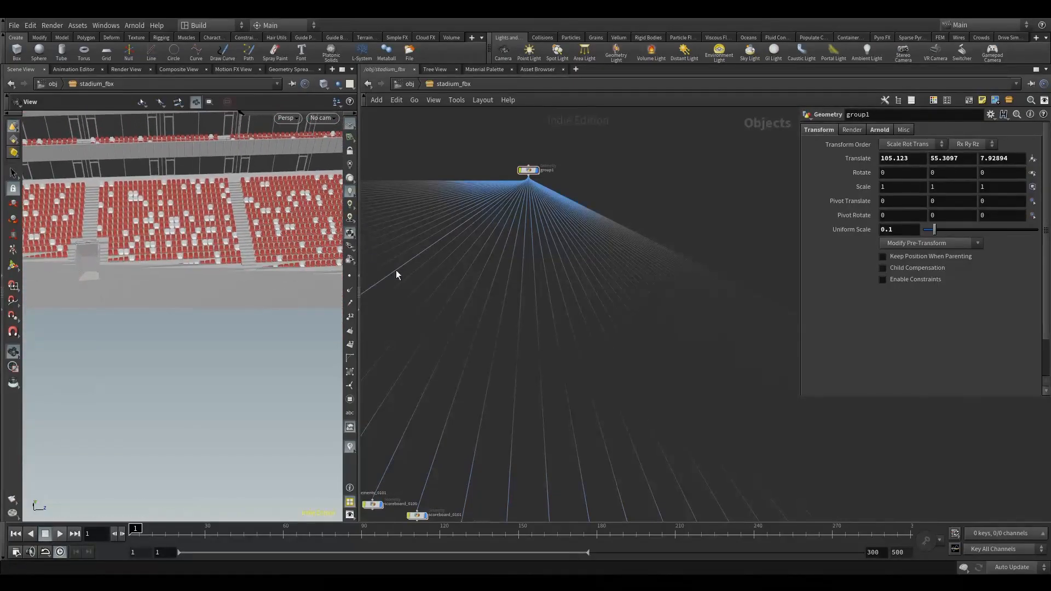
Step: Widen the scene viewport, set its homing auto adjustment to Neither Clip Plane and its near clip plane to 1
left_click_drag(358, 292, 554, 288)
left_click_drag(275, 247, 344, 212)
key("d")
mouse_move(390, 155)
left_mouse_down()
mouse_move(415, 168)
mouse_move(401, 161)
left_mouse_up()
left_click_drag(212, 162, 195, 174)
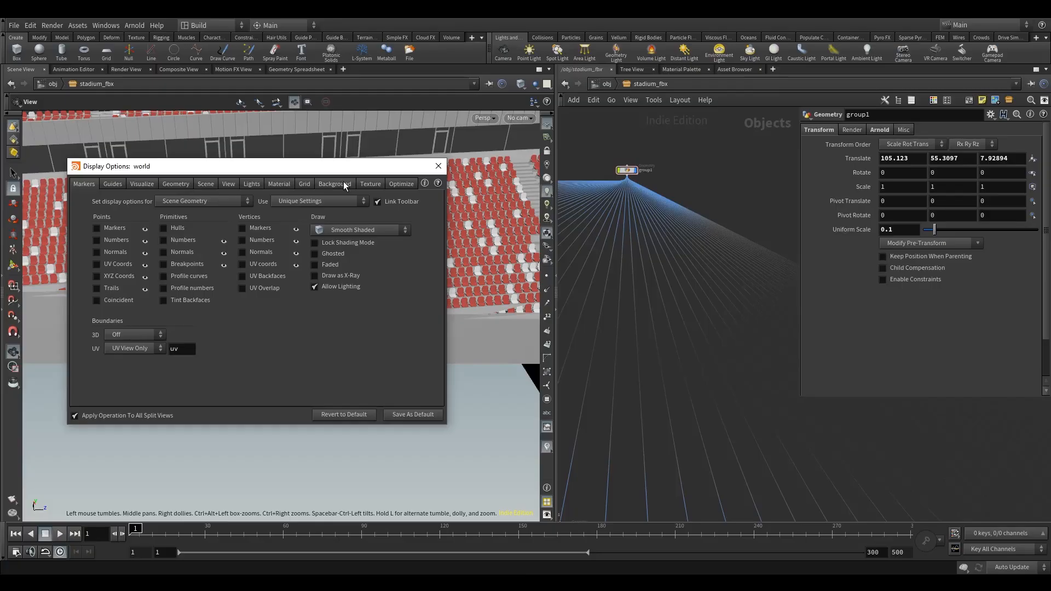
left_click(395, 186)
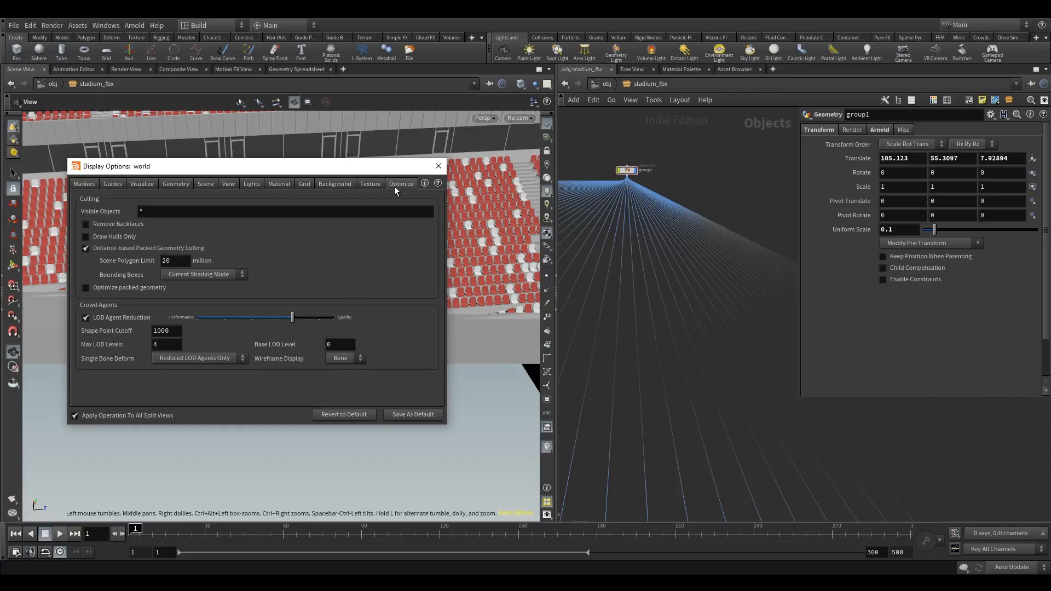
left_click(227, 185)
left_click(380, 228)
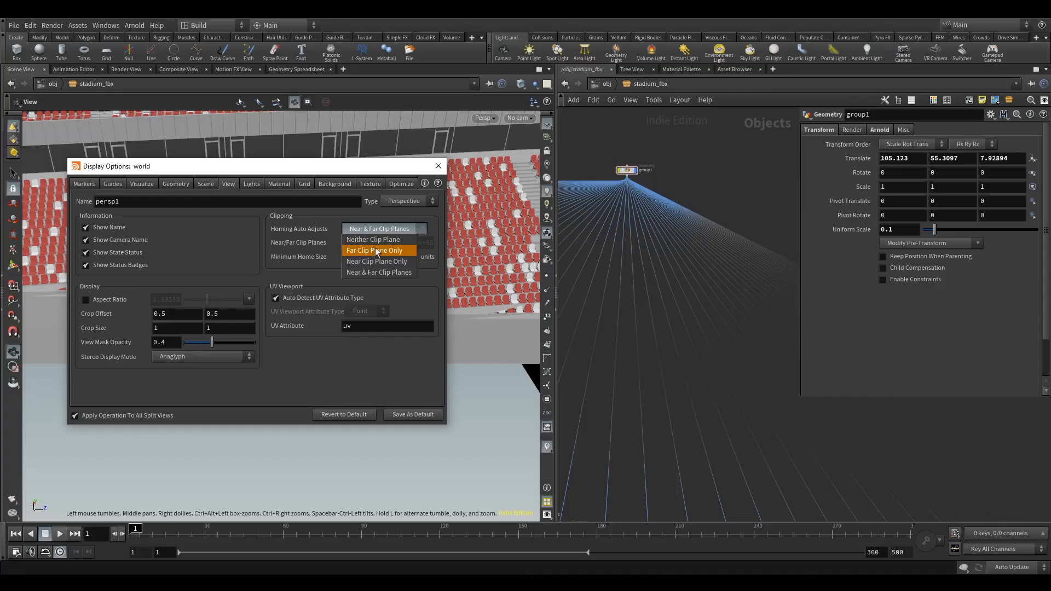
left_click(368, 241)
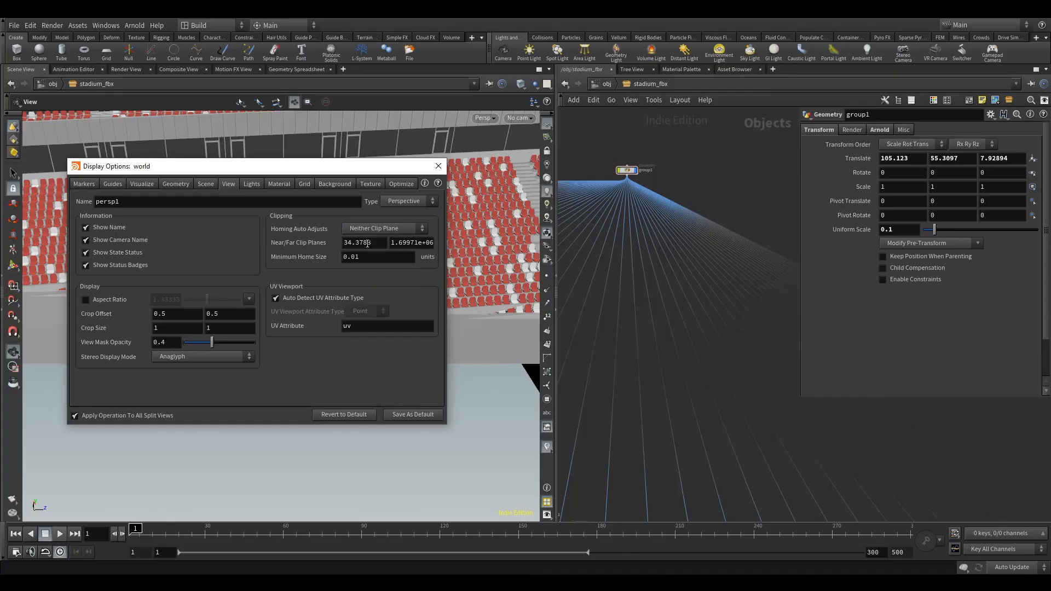
type("1")
key("Return")
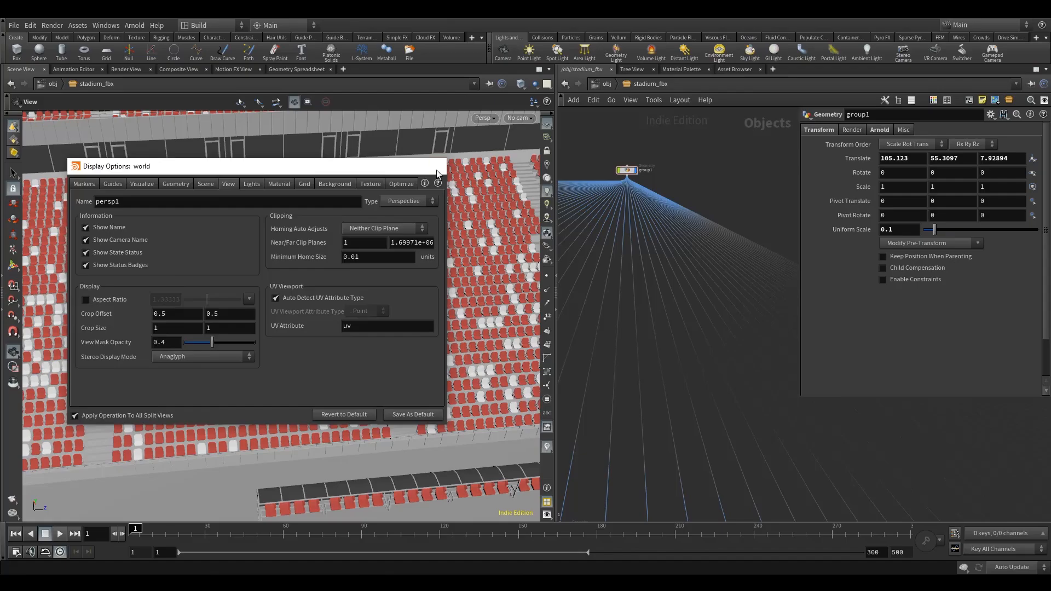
left_click(436, 167)
Step: Examine the red and white seats of the stands up close and from farther away for clipping
left_click_drag(273, 323, 200, 351)
scroll(197, 354, "up", 5)
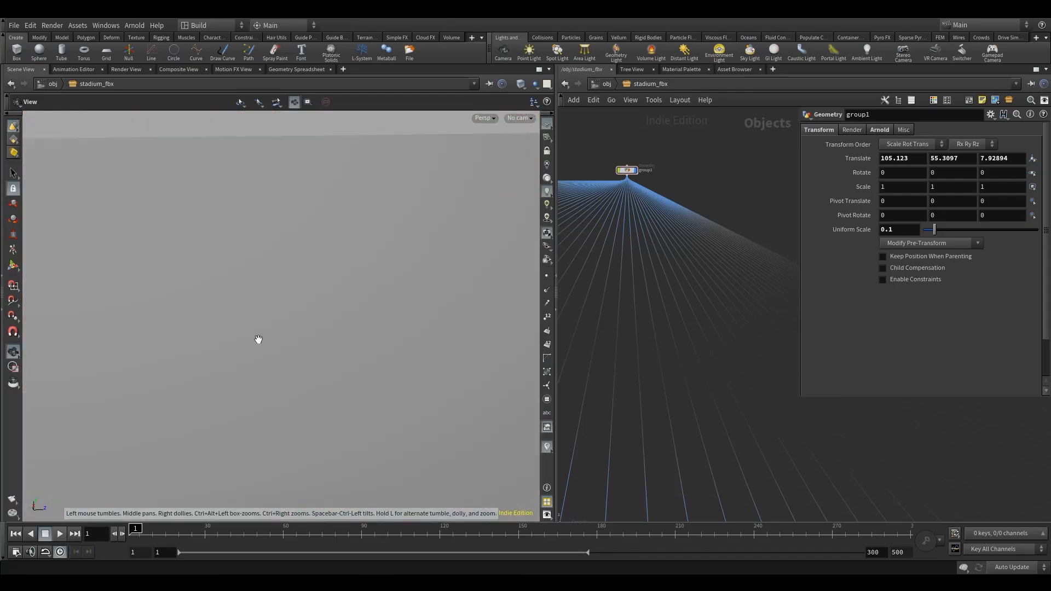
scroll(259, 339, "down", 8)
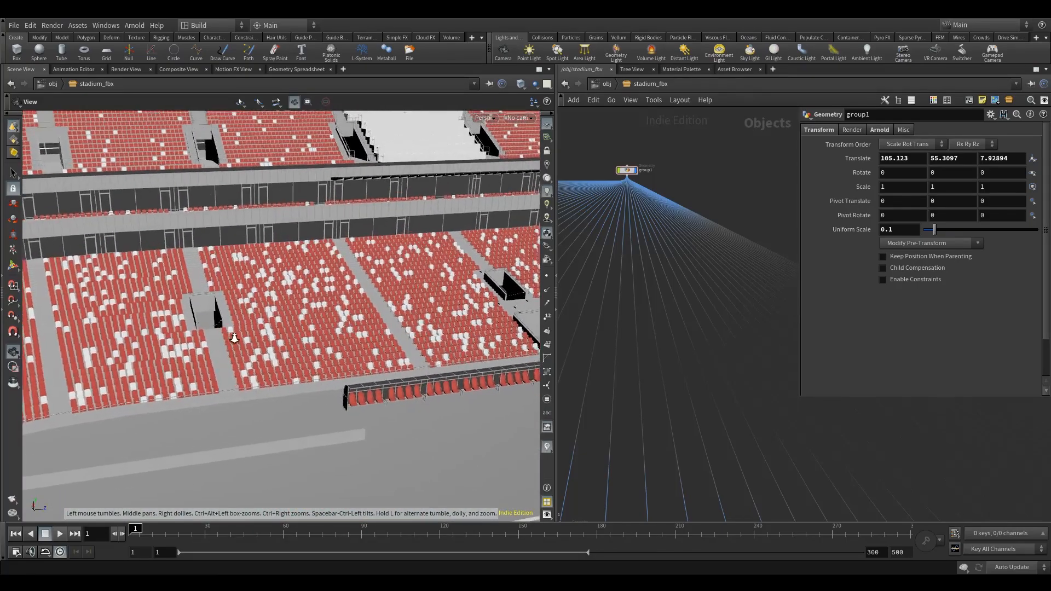
scroll(234, 338, "up", 5)
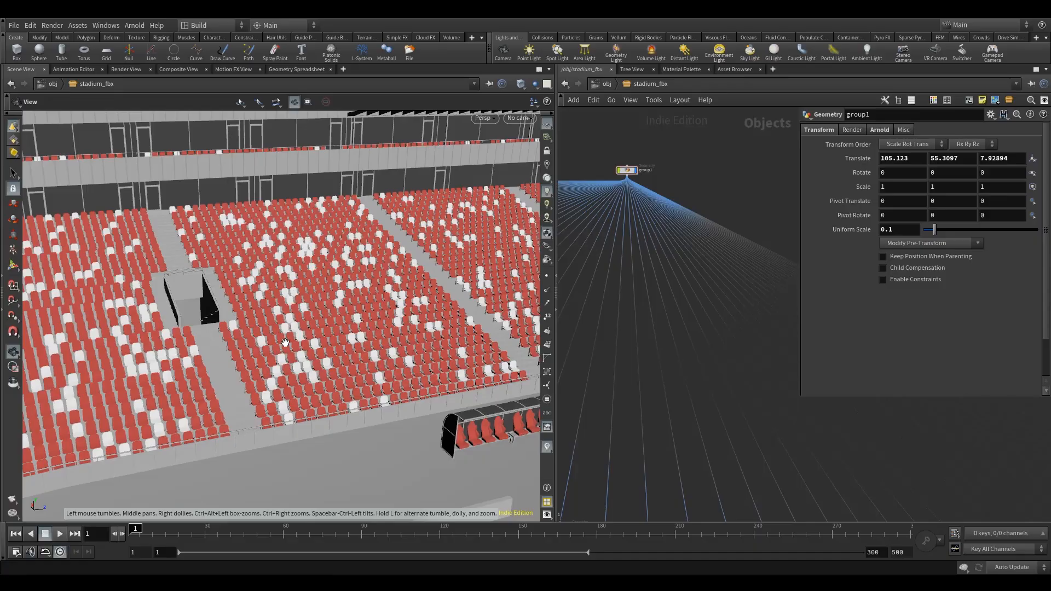
left_click_drag(302, 344, 269, 331)
scroll(270, 330, "up", 3)
scroll(302, 351, "down", 5)
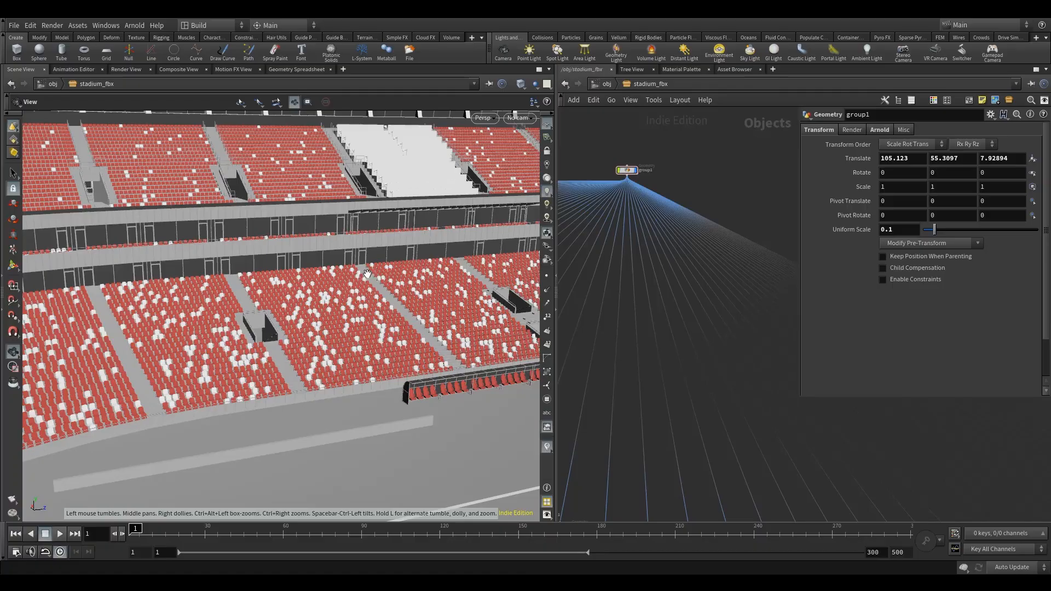
left_click_drag(370, 321, 324, 327)
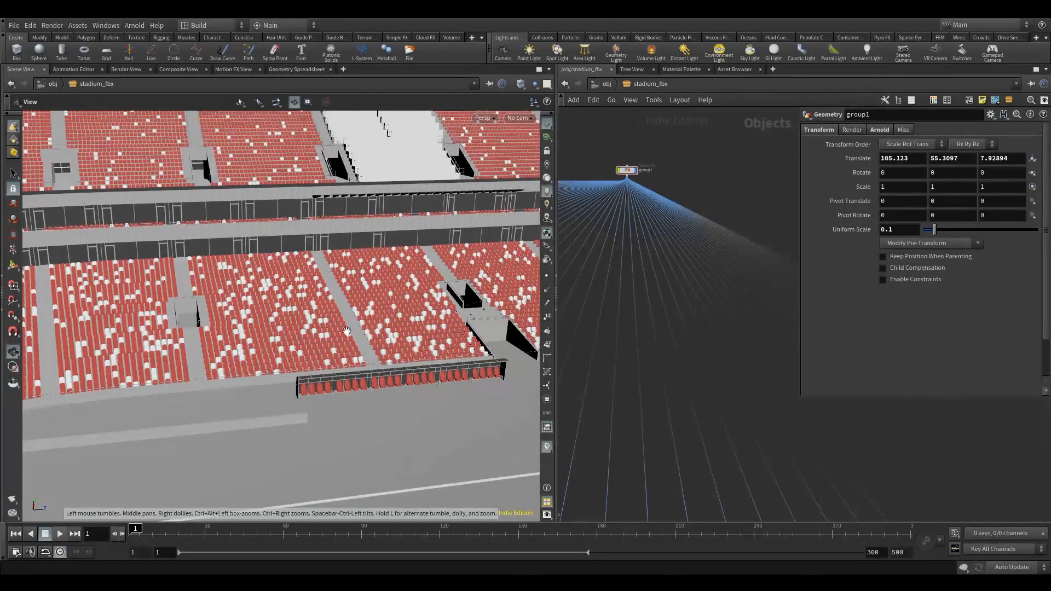
scroll(757, 194, "down", 3)
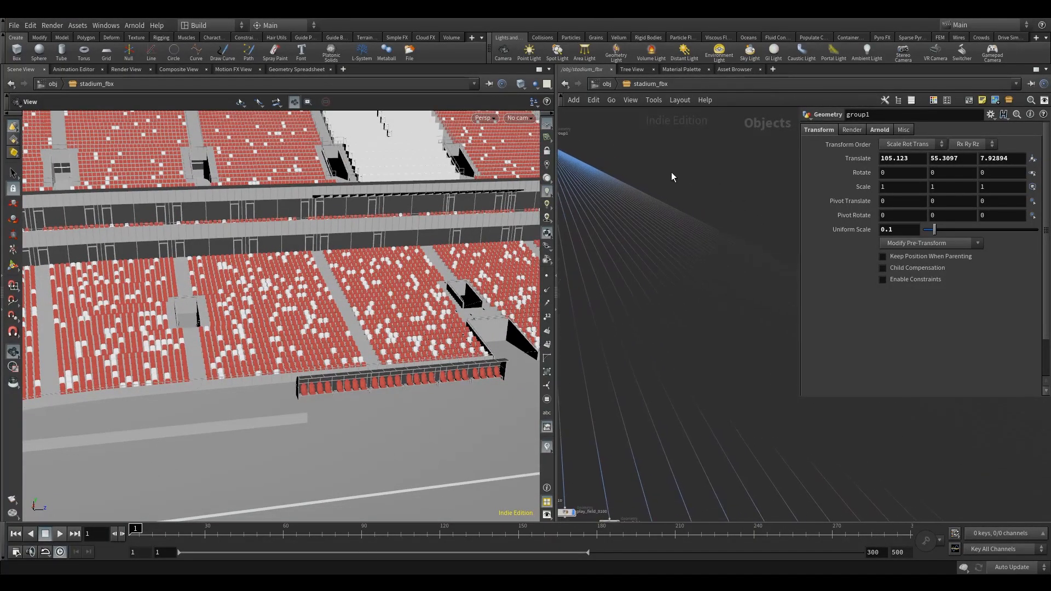
Step: Select a seat object in the lower stand and locate its node among the stadium's network nodes
left_click(13, 174)
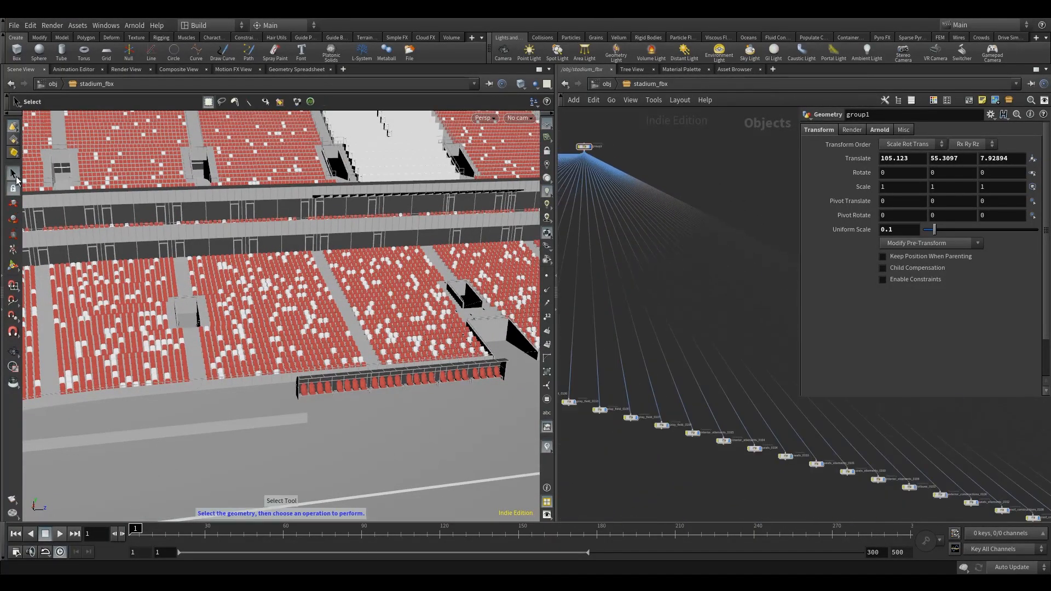
left_click(217, 374)
scroll(716, 467, "down", 3)
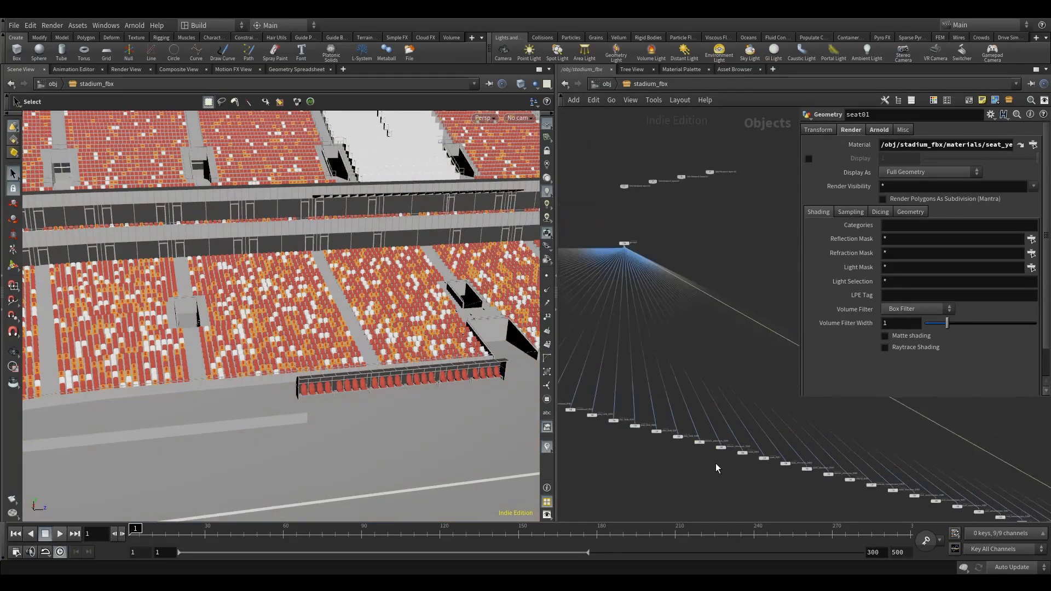
middle_click_drag(745, 480, 579, 359)
middle_click_drag(784, 426, 619, 422)
middle_click_drag(807, 452, 763, 370)
scroll(620, 408, "down", 5)
middle_click_drag(611, 415, 662, 411)
scroll(727, 390, "up", 8)
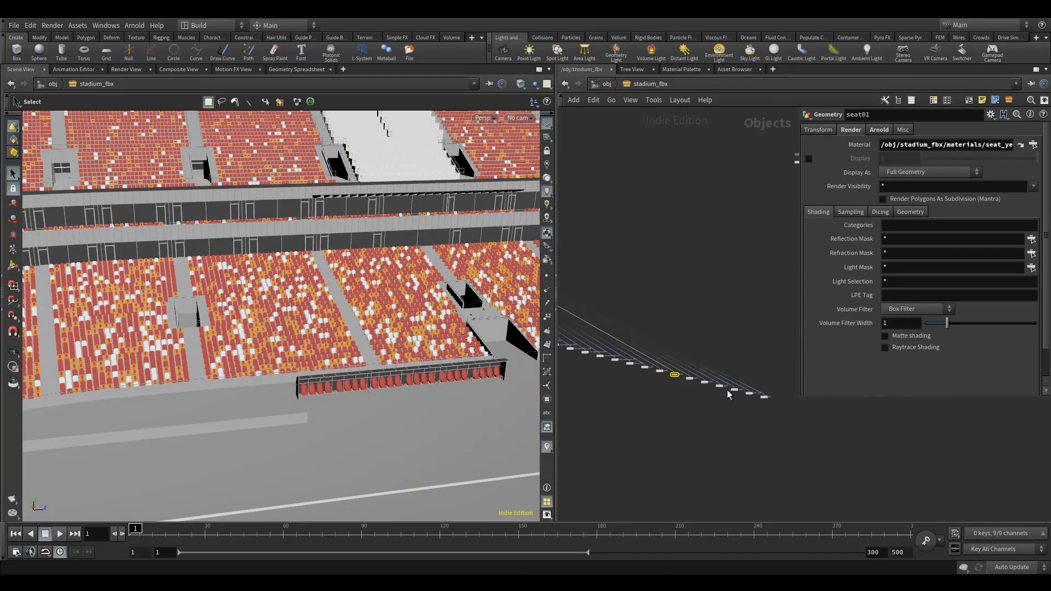
middle_click_drag(631, 362, 765, 413)
scroll(699, 429, "down", 3)
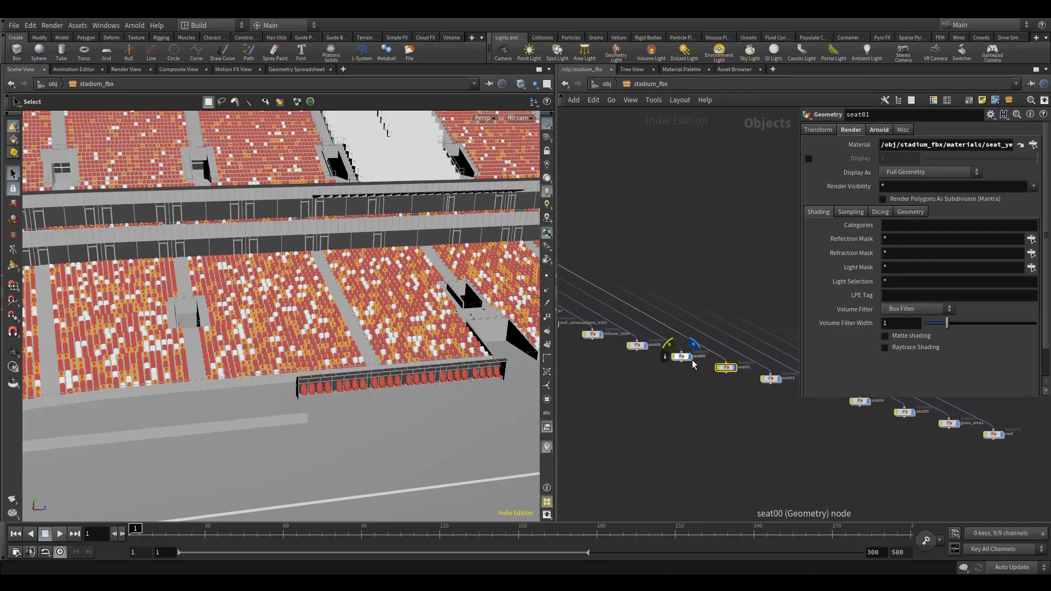
Step: Line up the nodes seat06 and seat00 through seat05 in one horizontal row, apart from the other stadium nodes
left_click_drag(637, 347, 651, 398)
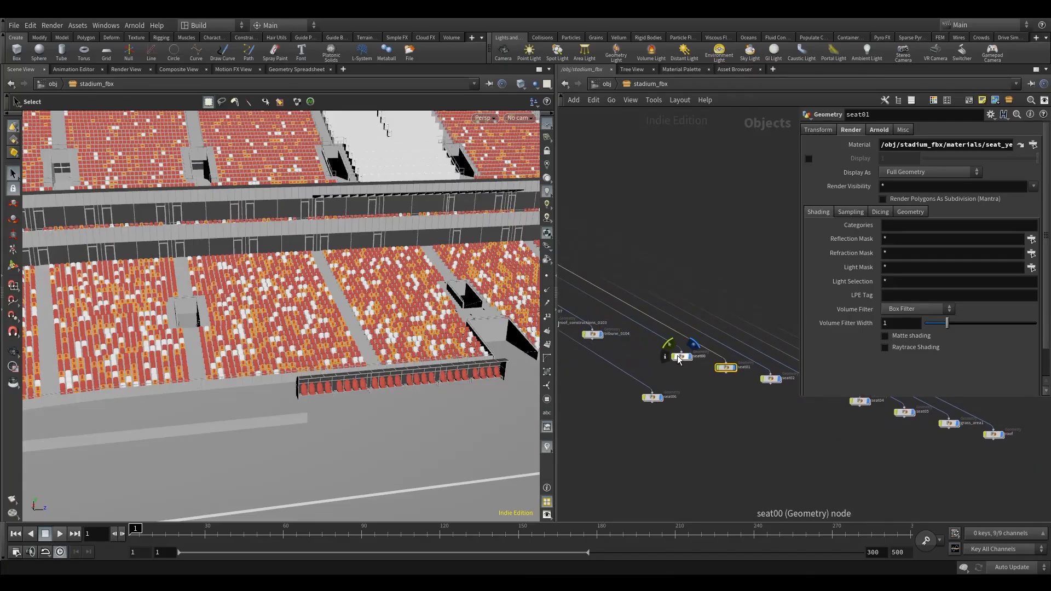
left_click_drag(679, 359, 743, 397)
middle_click_drag(780, 440, 651, 432)
left_click_drag(650, 372, 743, 394)
scroll(745, 405, "up", 5)
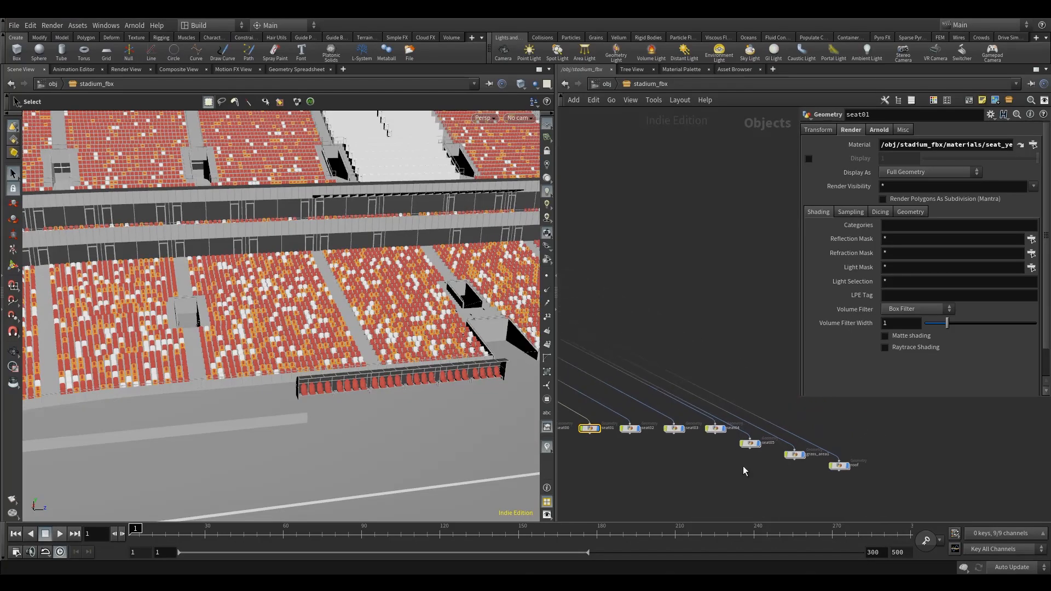
left_click_drag(751, 437, 776, 439)
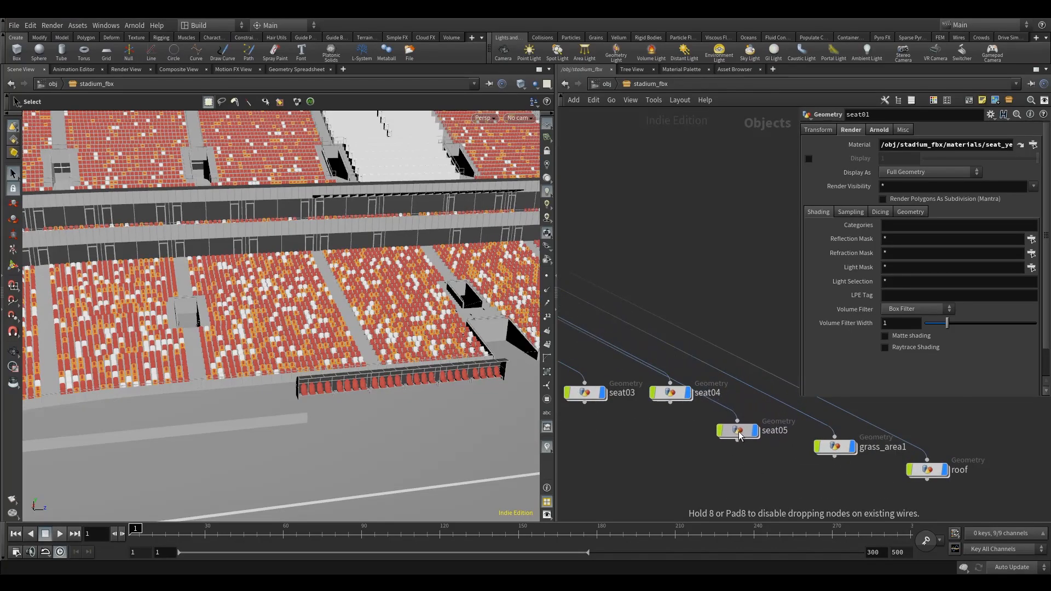
scroll(767, 427, "down", 5)
left_click_drag(671, 405, 591, 424)
left_click(659, 461)
middle_click_drag(712, 461, 675, 431)
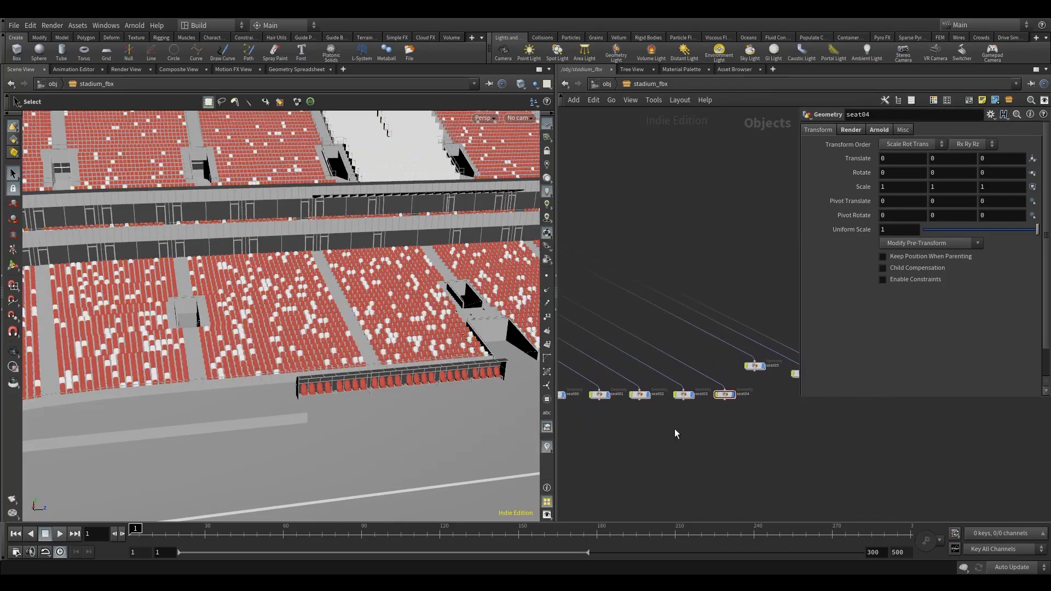
left_click_drag(757, 369, 770, 400)
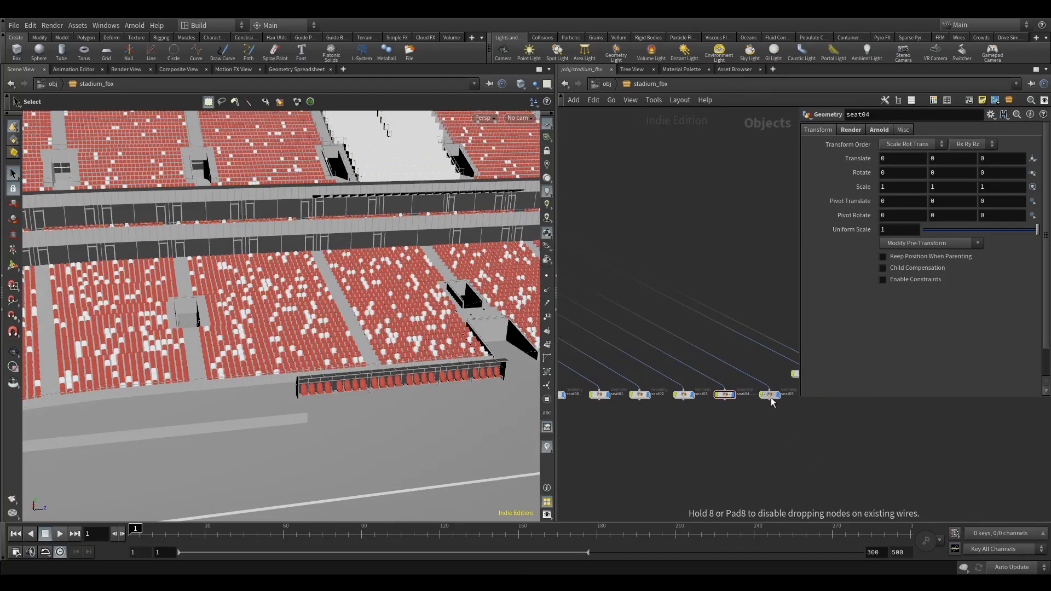
Step: Widen the network editor, narrowing the scene viewport to give the stadium nodes more room
scroll(760, 422, "down", 4)
scroll(766, 452, "down", 4)
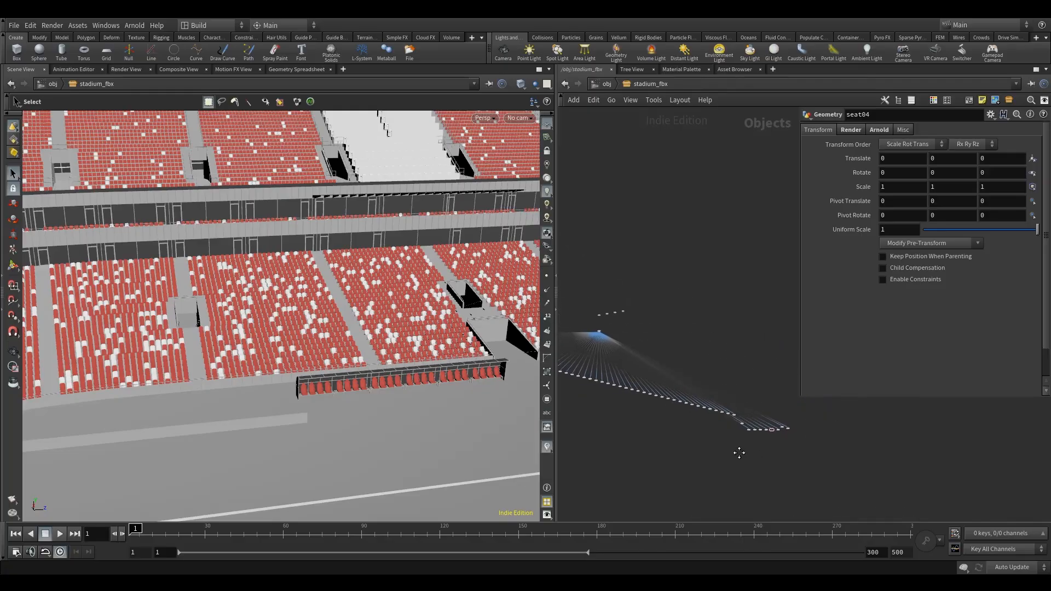
scroll(737, 421, "up", 5)
middle_click_drag(710, 428, 712, 453)
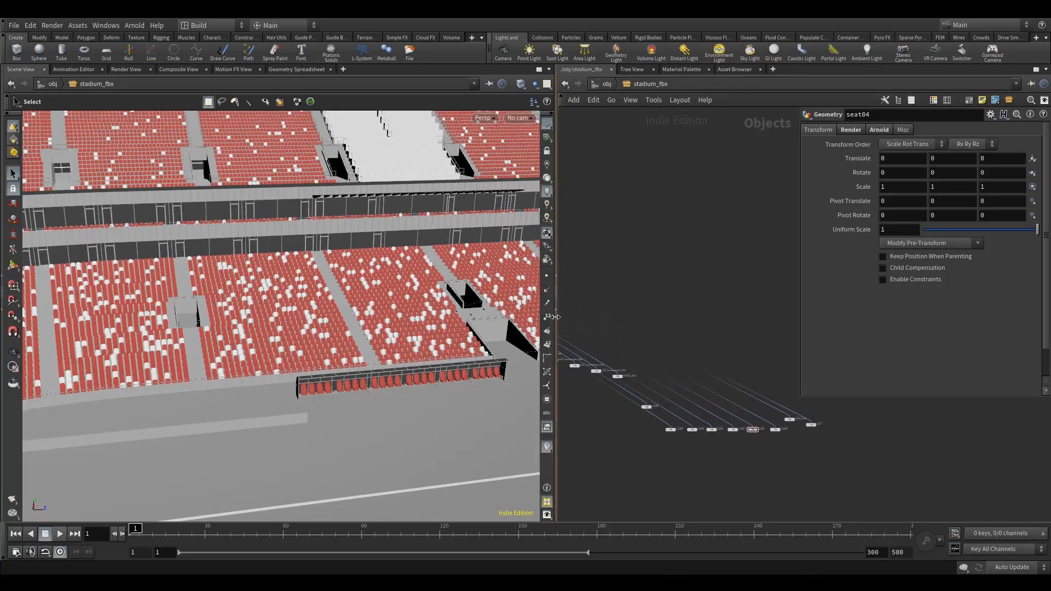
left_click_drag(558, 300, 294, 307)
scroll(389, 313, "up", 3)
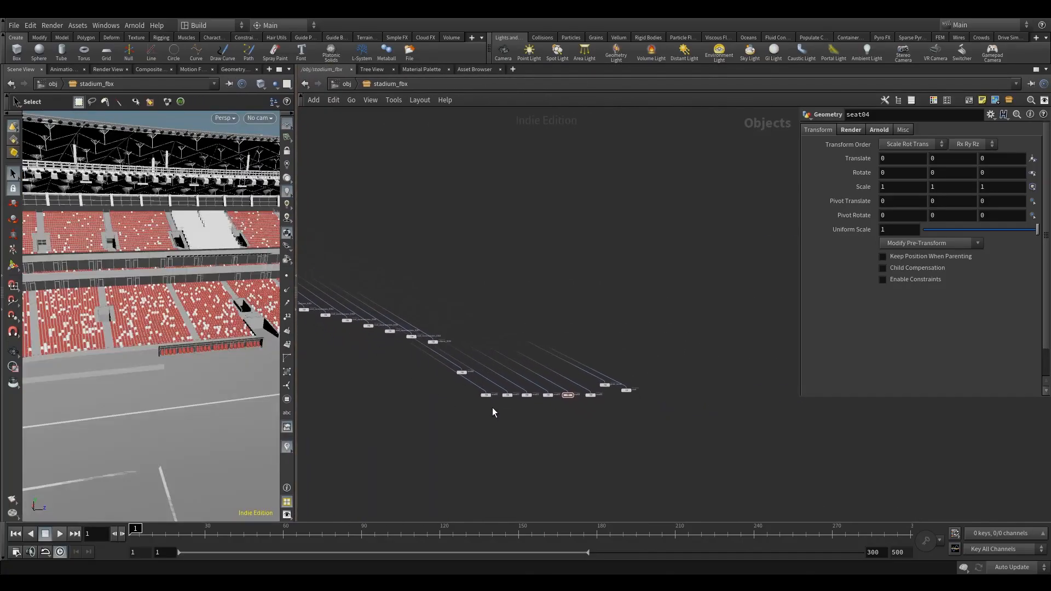
Step: Move the roof and grass_area1 nodes up, away from the row of seat nodes
left_click_drag(386, 288, 406, 369)
scroll(464, 419, "down", 3)
middle_click_drag(672, 410, 643, 391)
left_click_drag(673, 361, 694, 300)
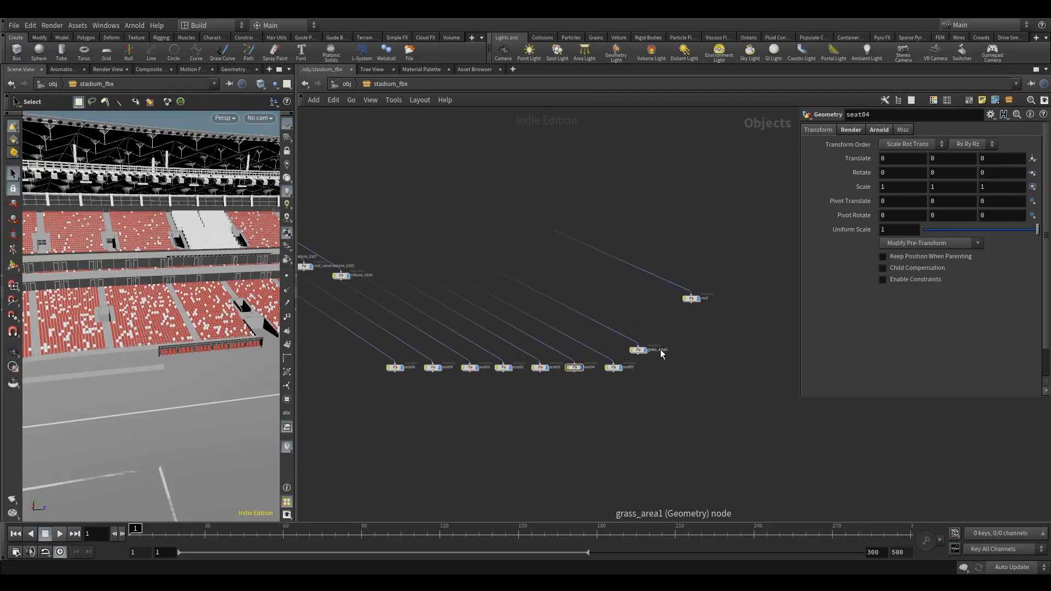
left_click_drag(639, 351, 639, 300)
Step: Select a first large group of stadium nodes, including the roof and grass area but not the seats, and turn off their display
scroll(645, 306, "down", 5)
scroll(650, 316, "down", 3)
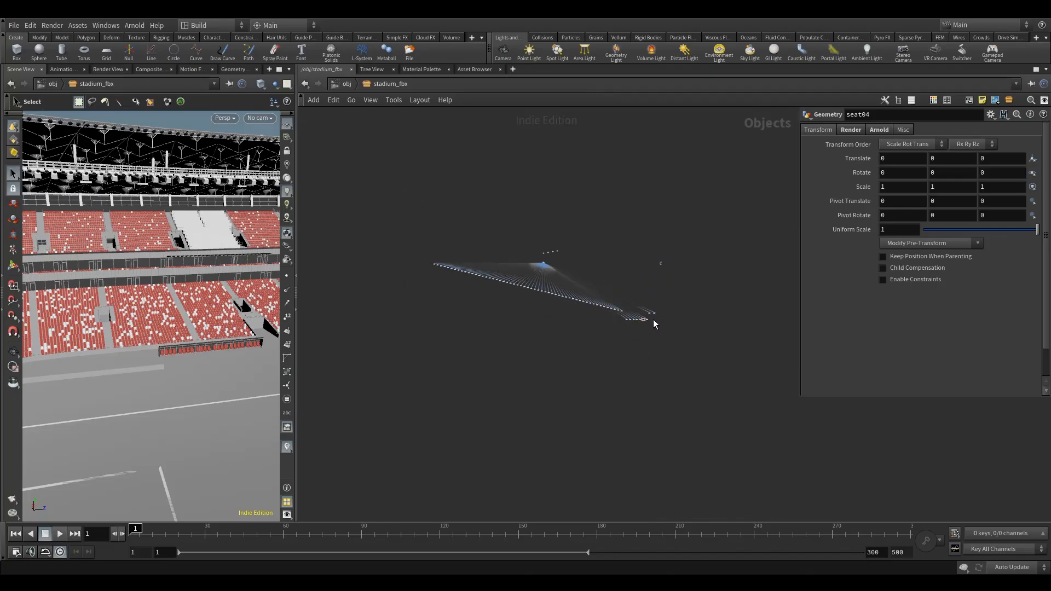
left_click_drag(661, 337, 539, 307)
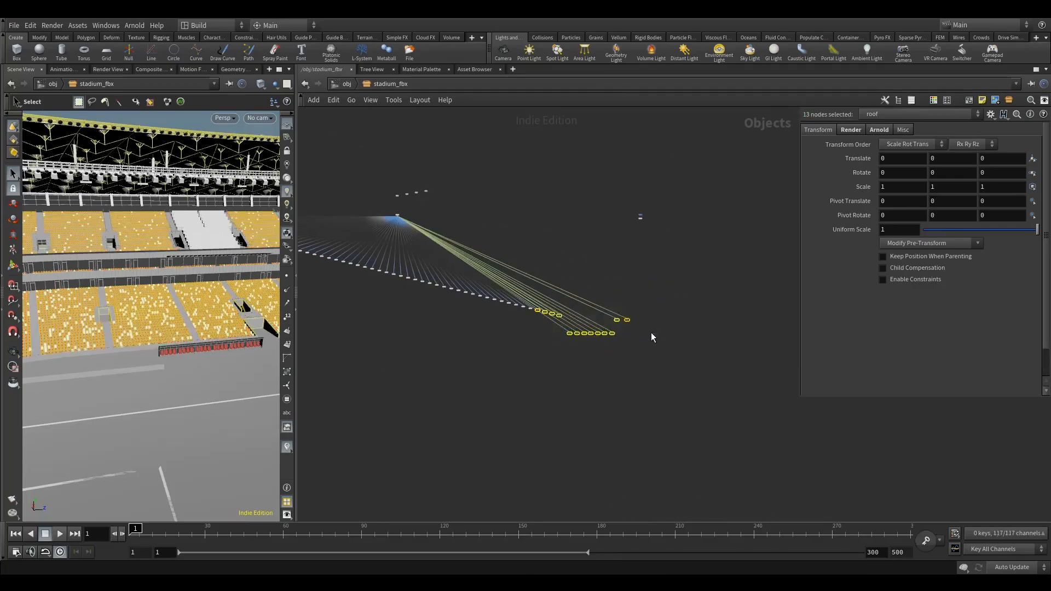
left_click_drag(435, 280, 319, 178)
middle_click_drag(319, 179, 426, 214)
scroll(386, 301, "up", 5)
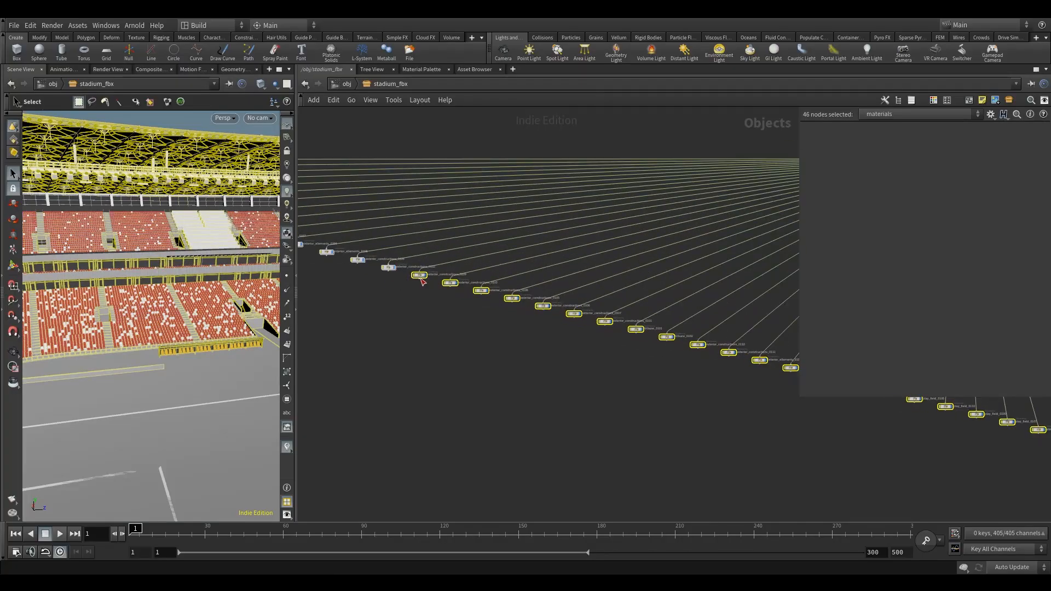
scroll(495, 334, "down", 5)
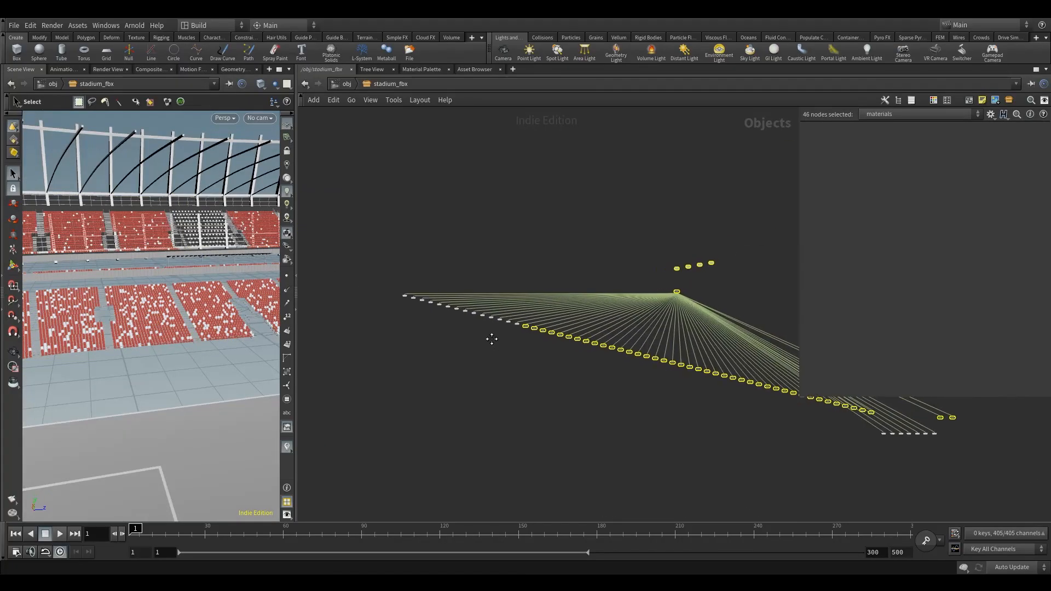
Step: Turn off the display of the remaining structure nodes so that only the seat geometry is displayed
left_click_drag(523, 340, 465, 383)
left_click(419, 286)
middle_click_drag(466, 386, 412, 331)
middle_click_drag(598, 395, 384, 382)
middle_click_drag(588, 396, 521, 394)
Step: Select the seven seat nodes and examine the isolated seats, from the whole bowl down to individual stands
scroll(596, 370, "up", 5)
left_click_drag(634, 389, 364, 342)
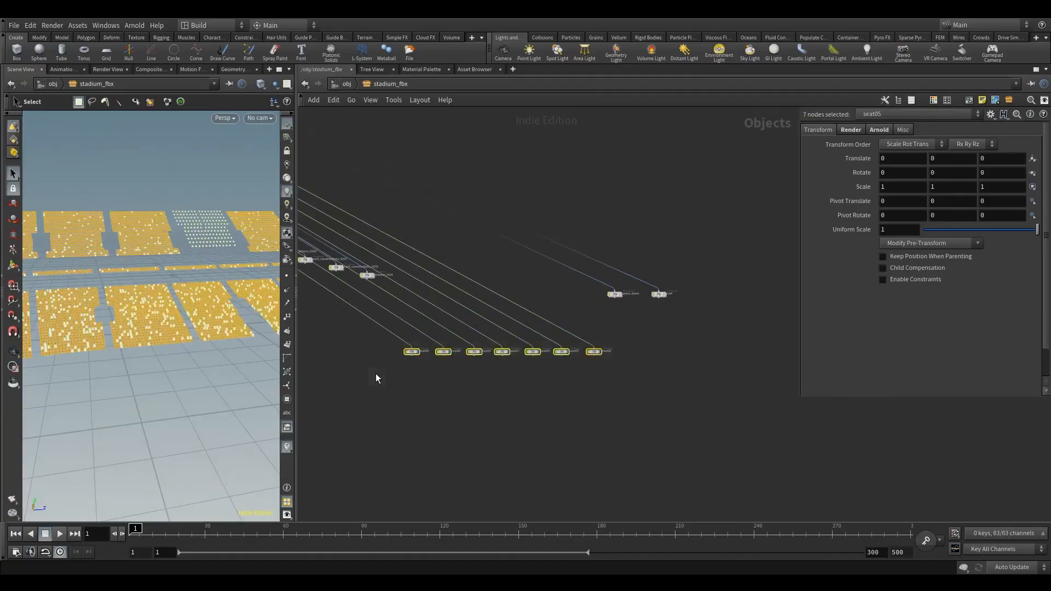
left_click(13, 351)
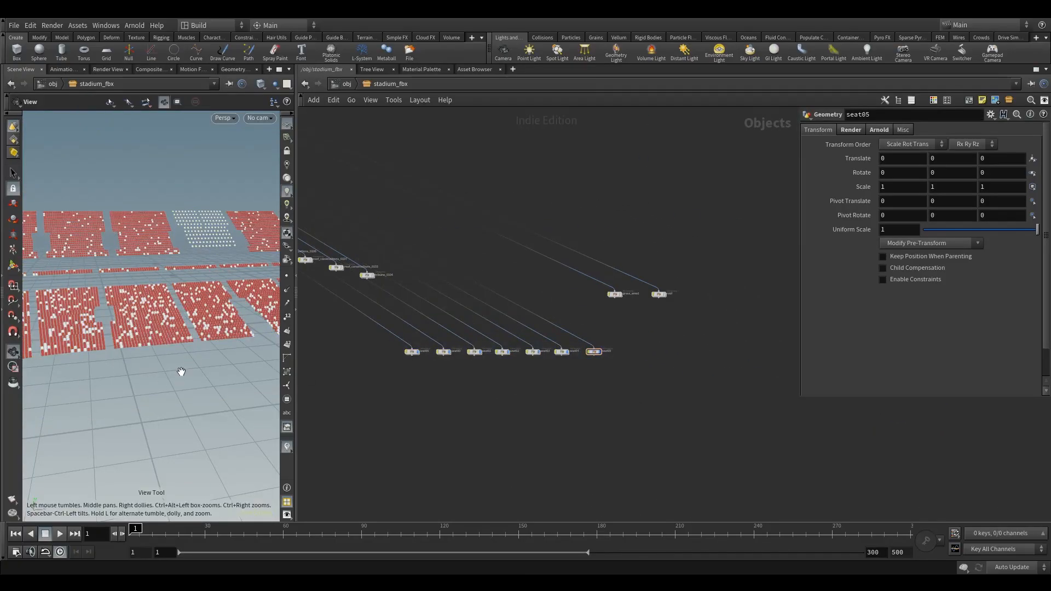
left_click_drag(178, 368, 142, 328)
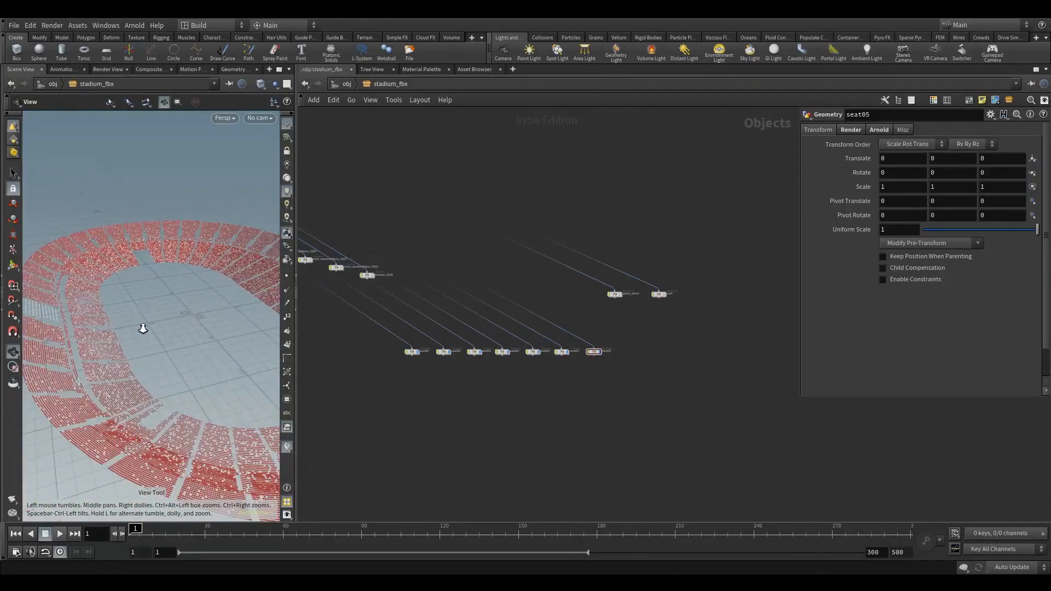
right_click_drag(143, 329, 171, 329)
left_click_drag(171, 328, 122, 286)
mouse_move(122, 287)
right_mouse_down()
mouse_move(195, 276)
mouse_move(137, 295)
right_mouse_up()
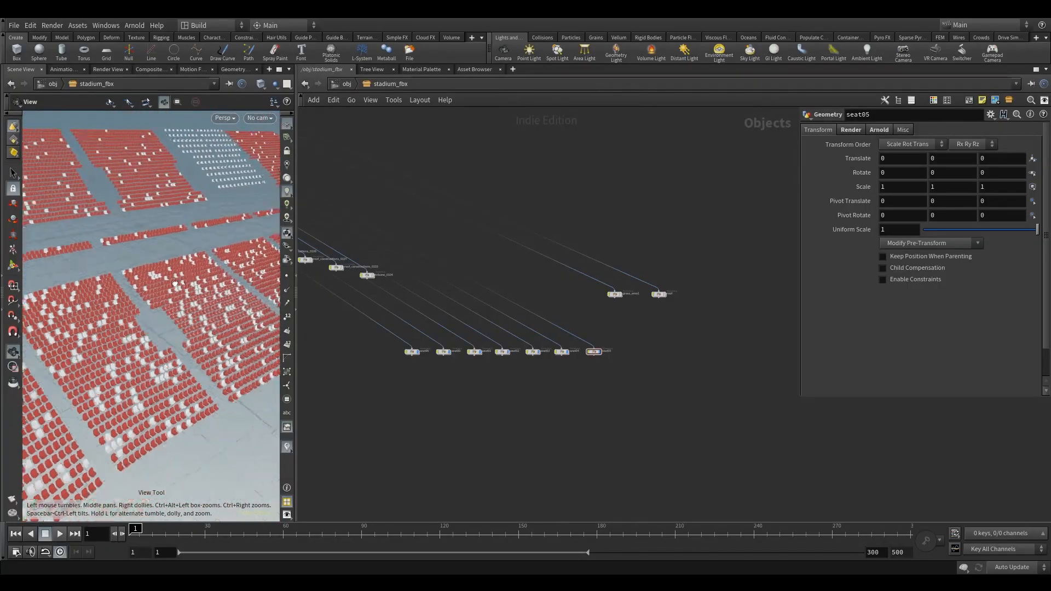
left_click_drag(136, 296, 180, 323)
Step: Frame the seven seat nodes in the network and shorten the parameter area covering them
middle_click_drag(613, 399, 647, 383)
left_click_drag(477, 347, 474, 329)
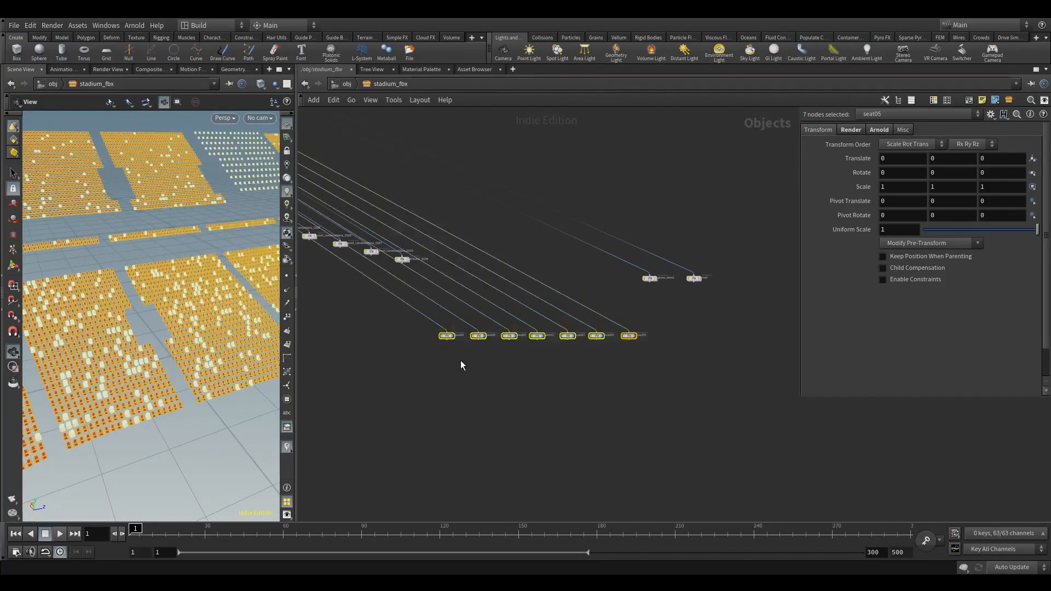
key("f")
middle_click_drag(459, 366, 454, 376)
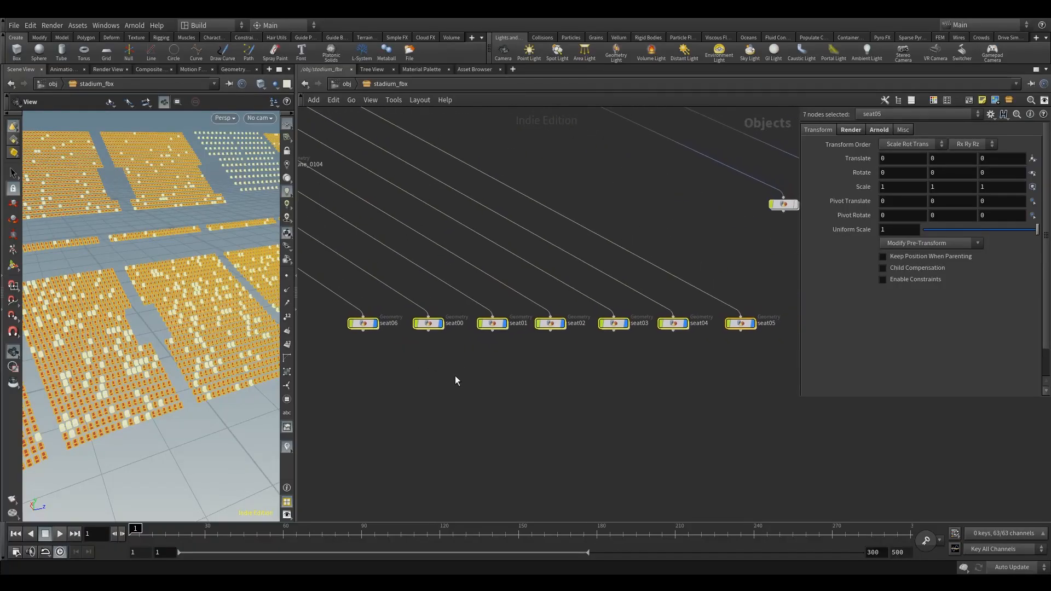
left_click_drag(810, 399, 812, 299)
middle_click_drag(666, 382, 725, 421)
left_click(734, 415)
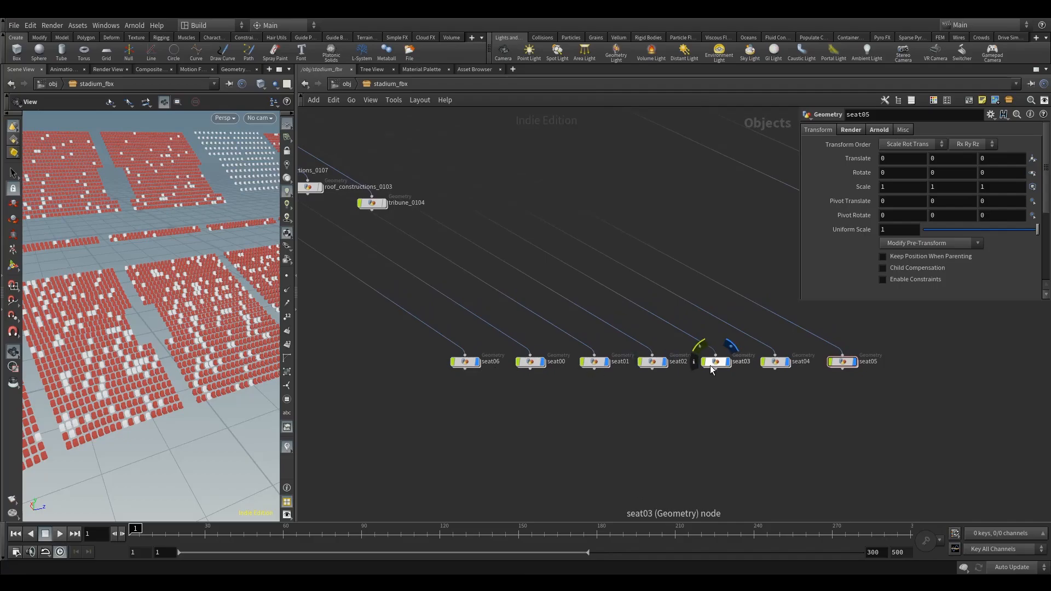
Step: Look over the seat bowl, check the geometry file inside the seat05 node, and return to the stadium network
middle_click_drag(844, 390, 790, 380)
scroll(186, 318, "down", 5)
middle_click_drag(194, 327, 169, 339)
left_click_drag(169, 338, 151, 328)
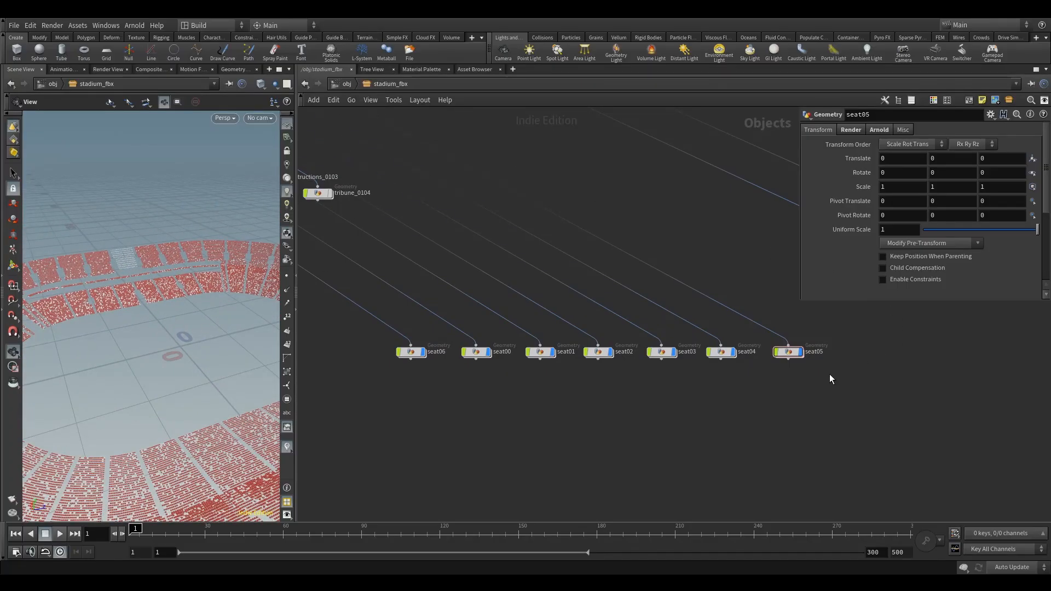
scroll(829, 374, "up", 3)
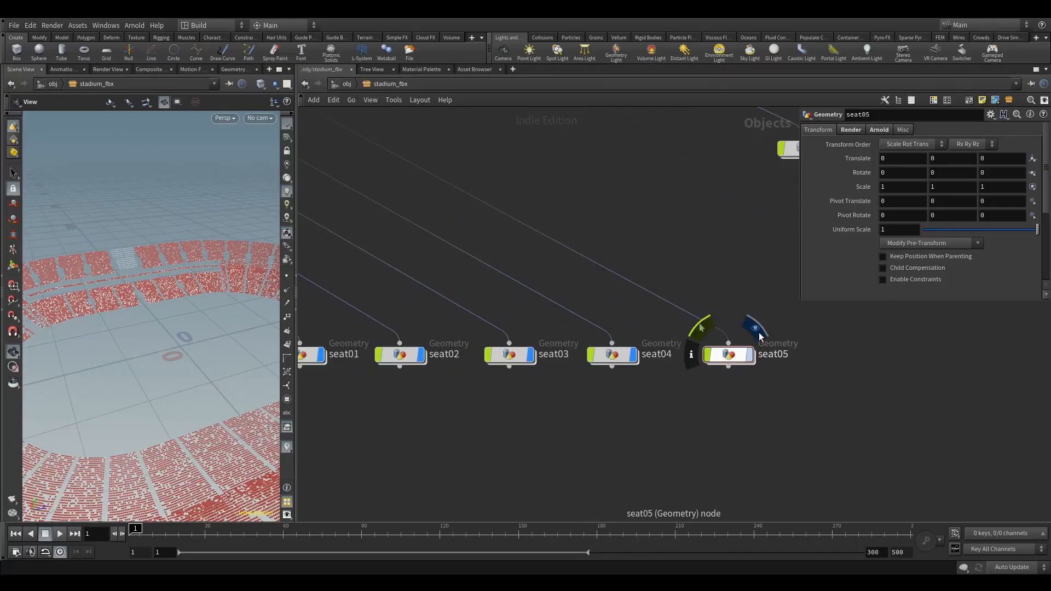
double_click(741, 354)
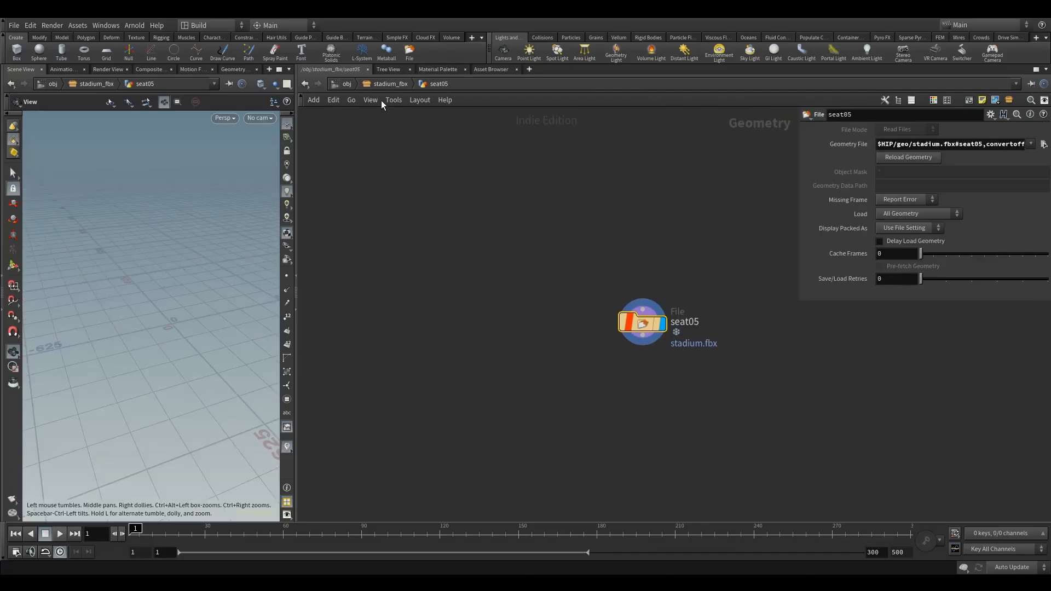
left_click(386, 85)
Step: Turn off the display of seat06 and seat00 through seat04, leaving only seat05 displayed
scroll(661, 394, "down", 5)
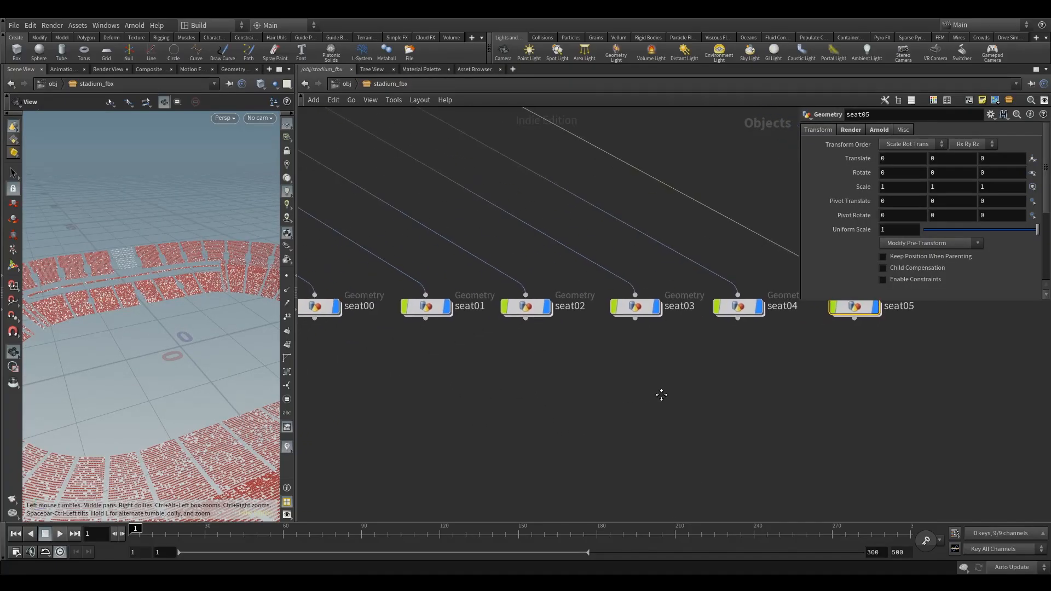
left_click_drag(607, 405, 368, 351)
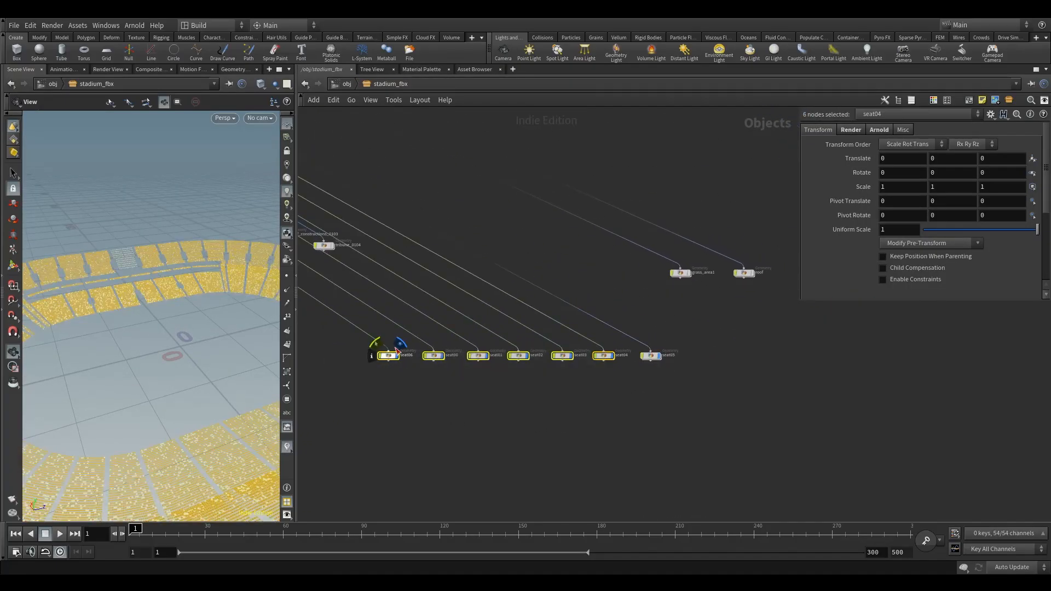
left_click(399, 345)
left_click(445, 393)
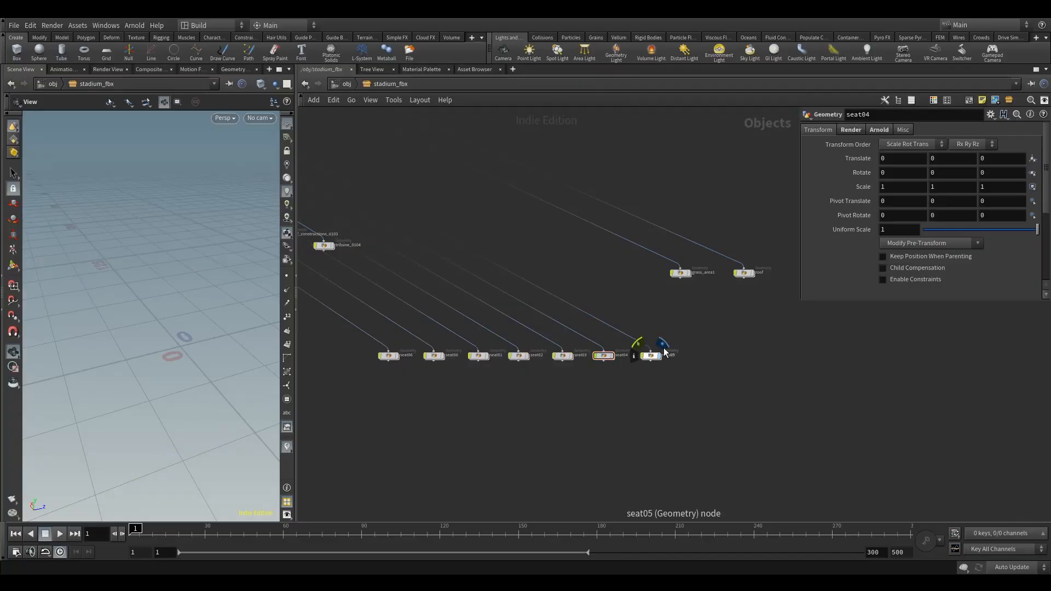
Step: Turn on point display in the viewport and examine the points of seat05
left_click(651, 355)
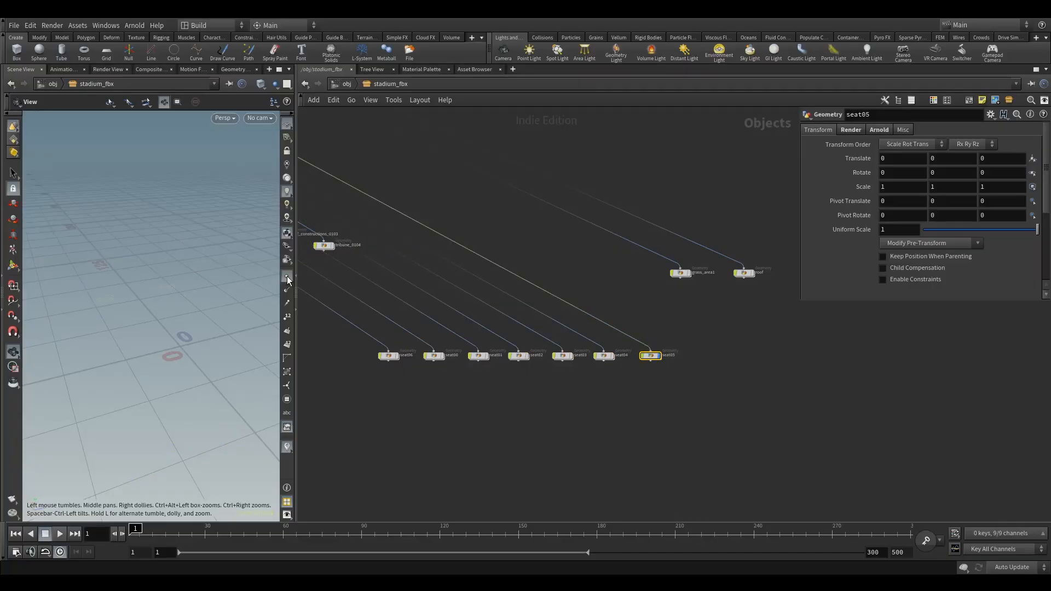
right_click_drag(122, 315, 239, 277)
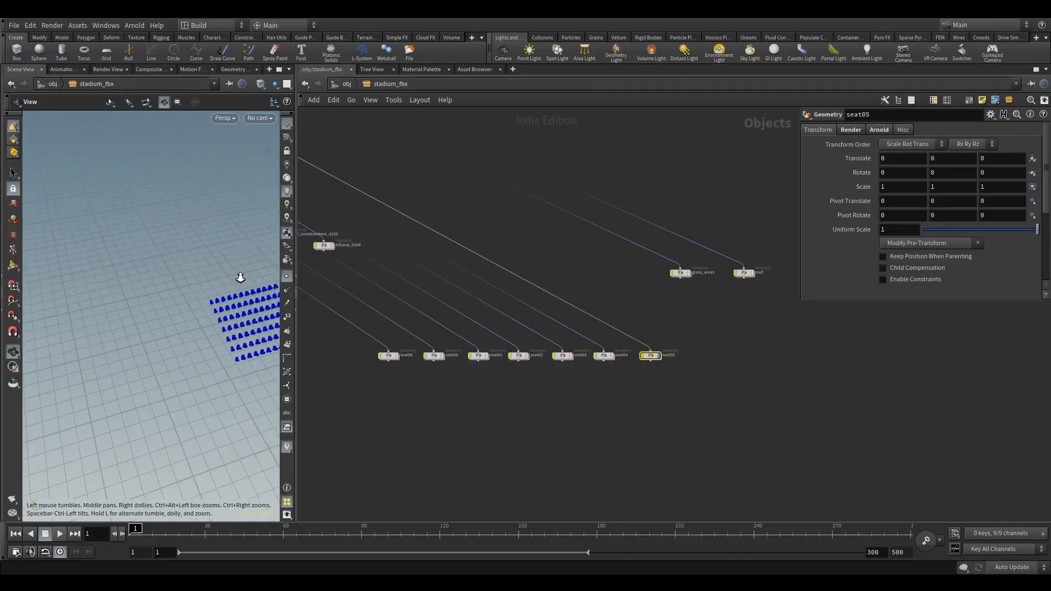
middle_click_drag(219, 304, 41, 305)
Step: Turn off the display of seat05 and check the points of seat04 on their own before hiding it too
left_click(659, 355)
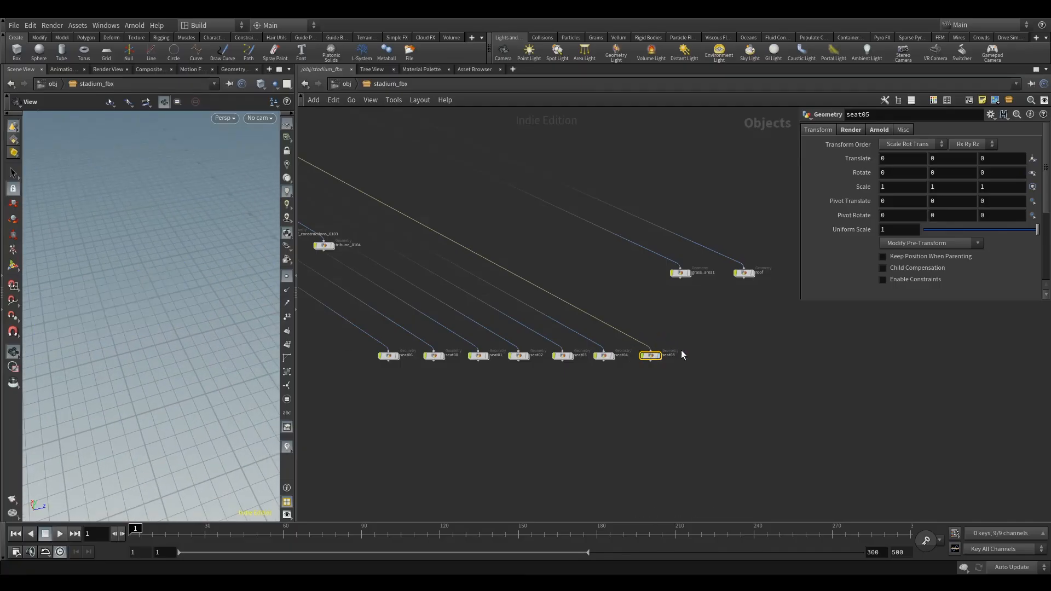
left_click(607, 364)
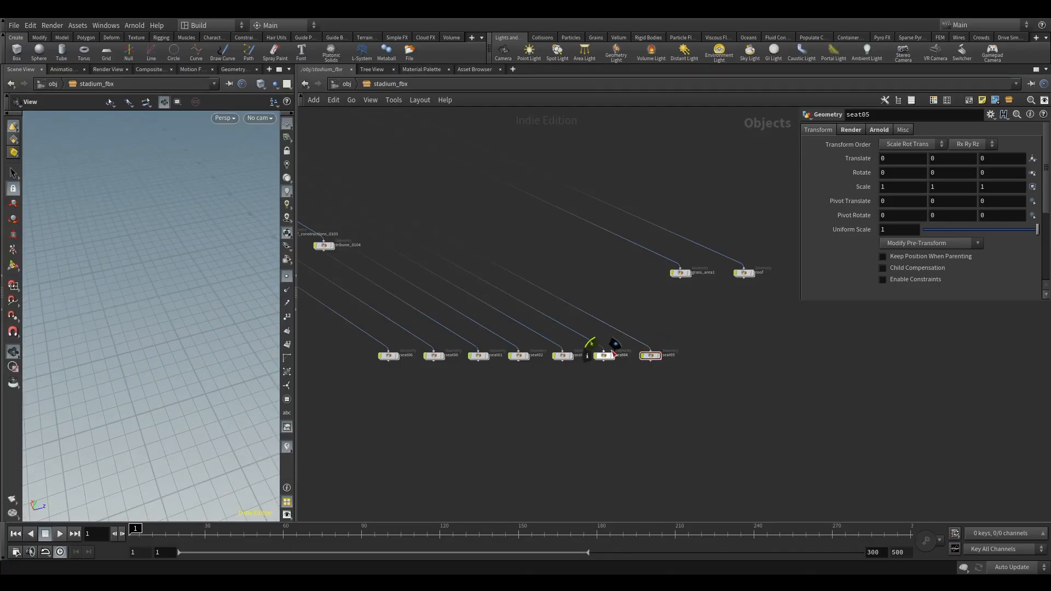
left_click(604, 355)
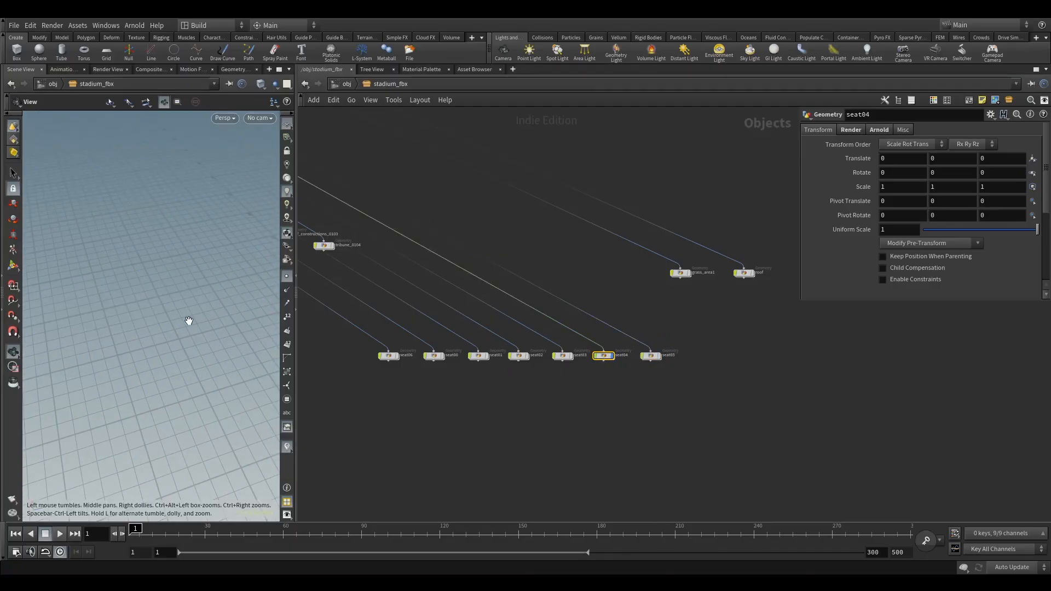
key("h")
left_click_drag(194, 332, 82, 373)
left_click(616, 346)
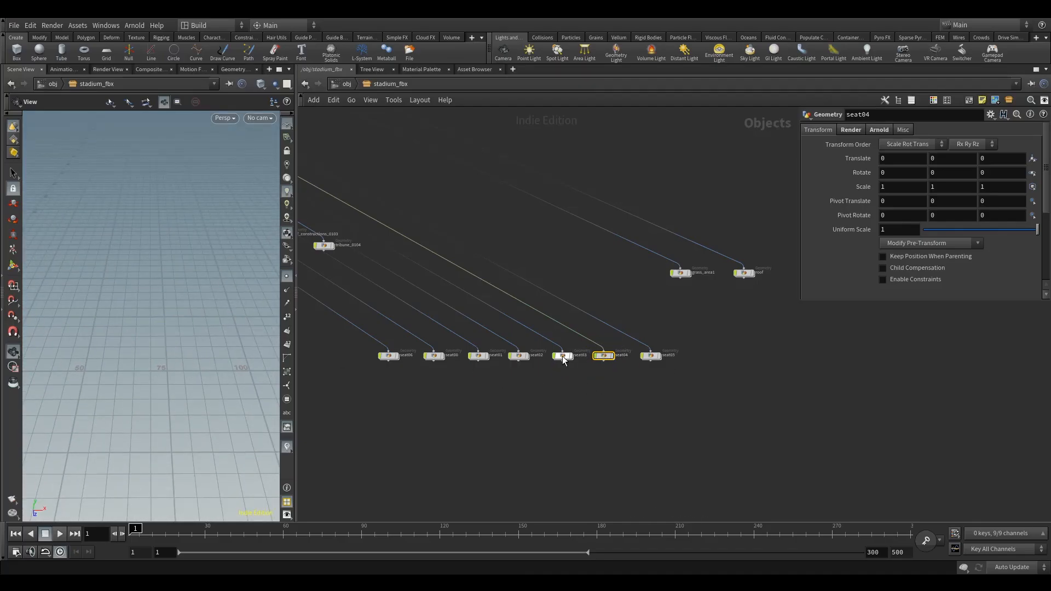
Step: Show seat03, seat02, seat01, seat00 and seat06 one at a time to examine each one's points, hiding each again
left_click(575, 344)
left_click(575, 344)
left_click(530, 344)
left_click(529, 344)
left_click(489, 344)
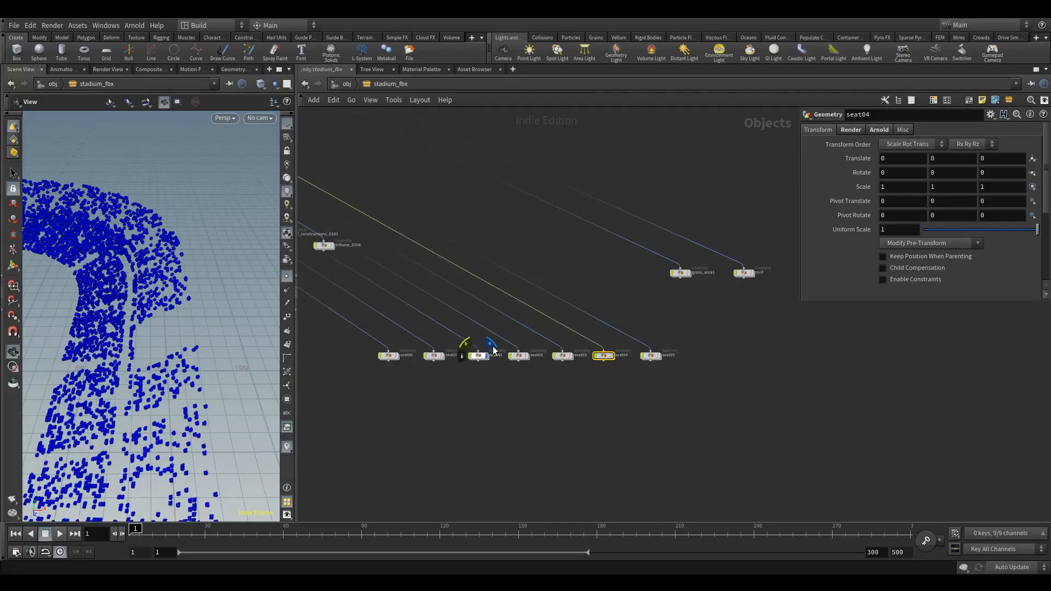
left_click(488, 345)
left_click(446, 346)
left_click(446, 346)
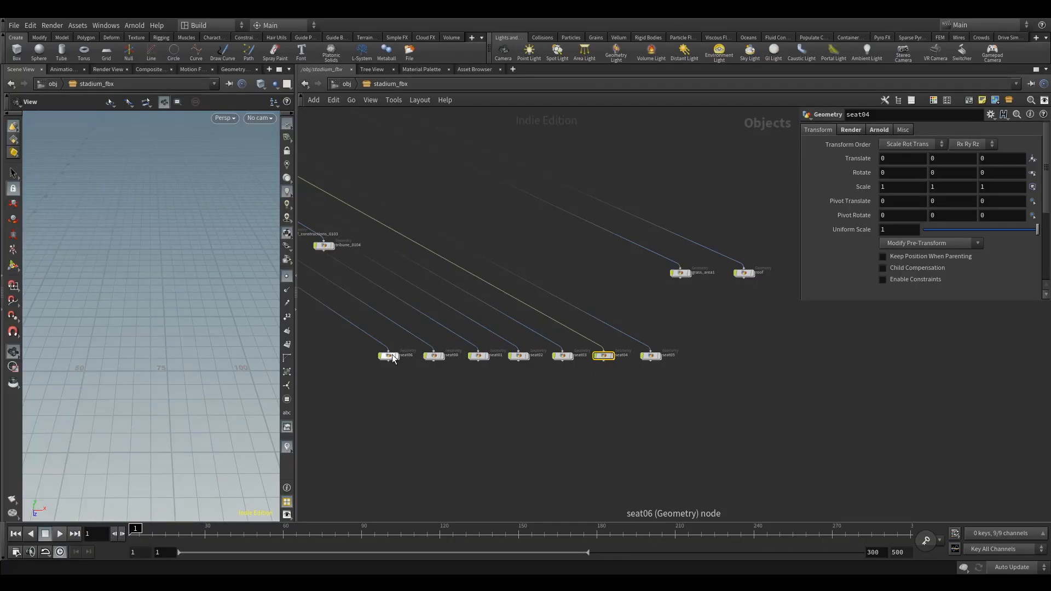
left_click(400, 345)
left_click(401, 345)
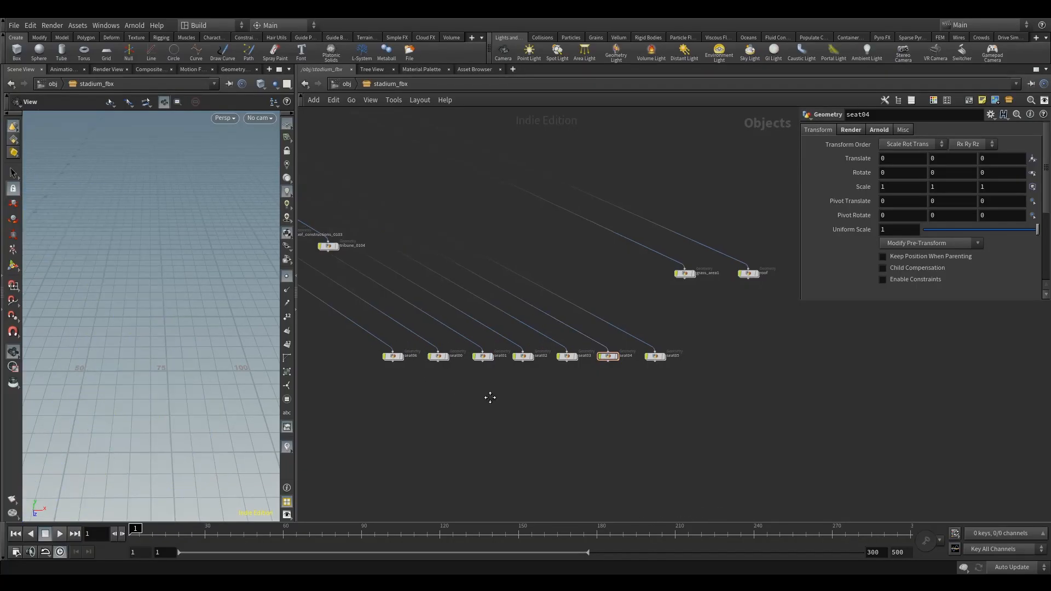
Step: Return to the object level and add a Geometry node named crowd_source below agent_setup
middle_click_drag(553, 406, 574, 405)
scroll(575, 406, "up", 2)
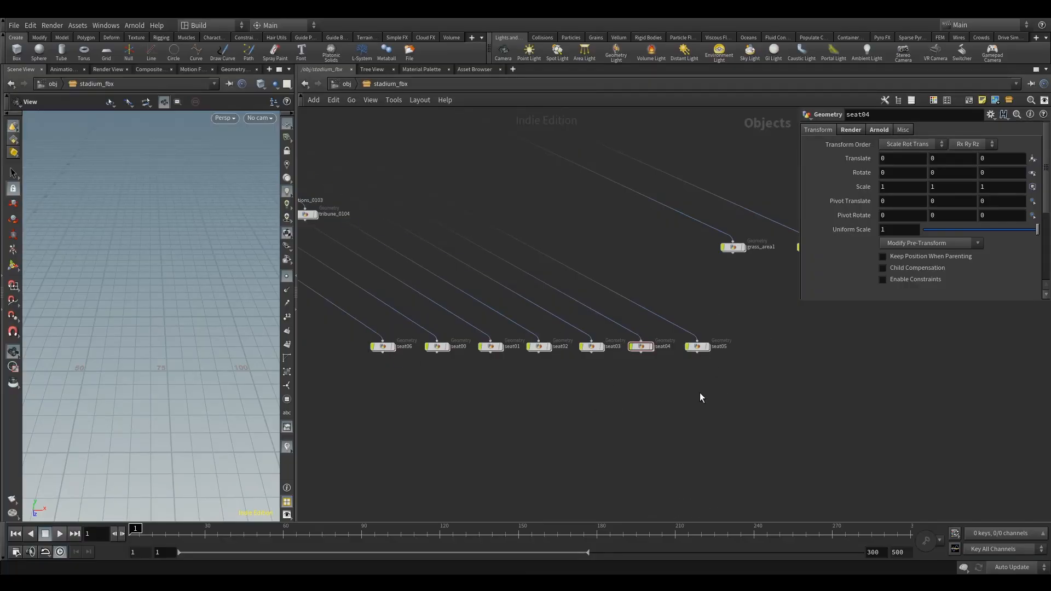
left_click(346, 84)
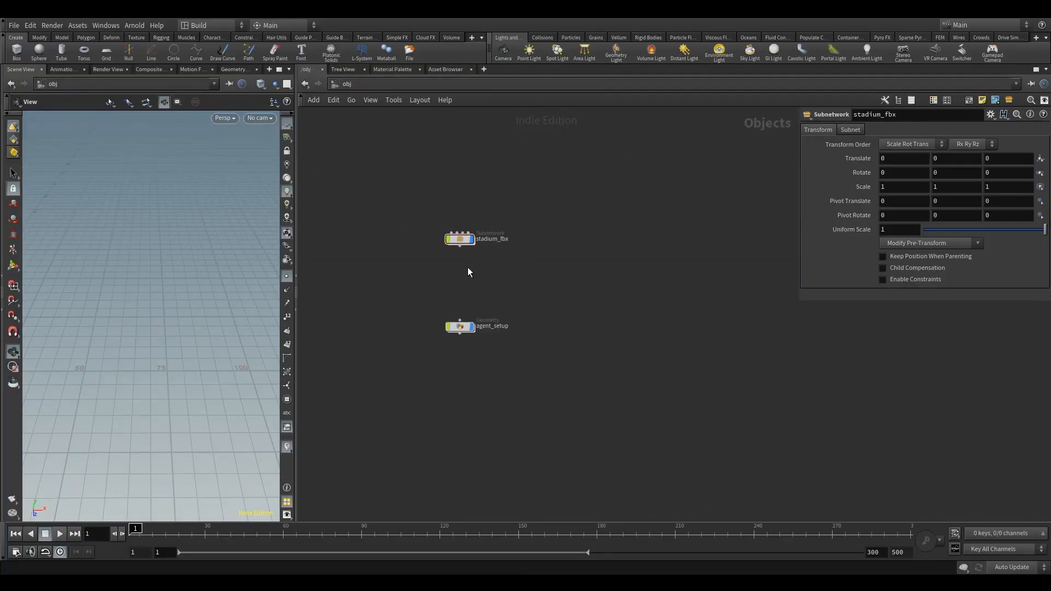
key("Tab")
type("ge")
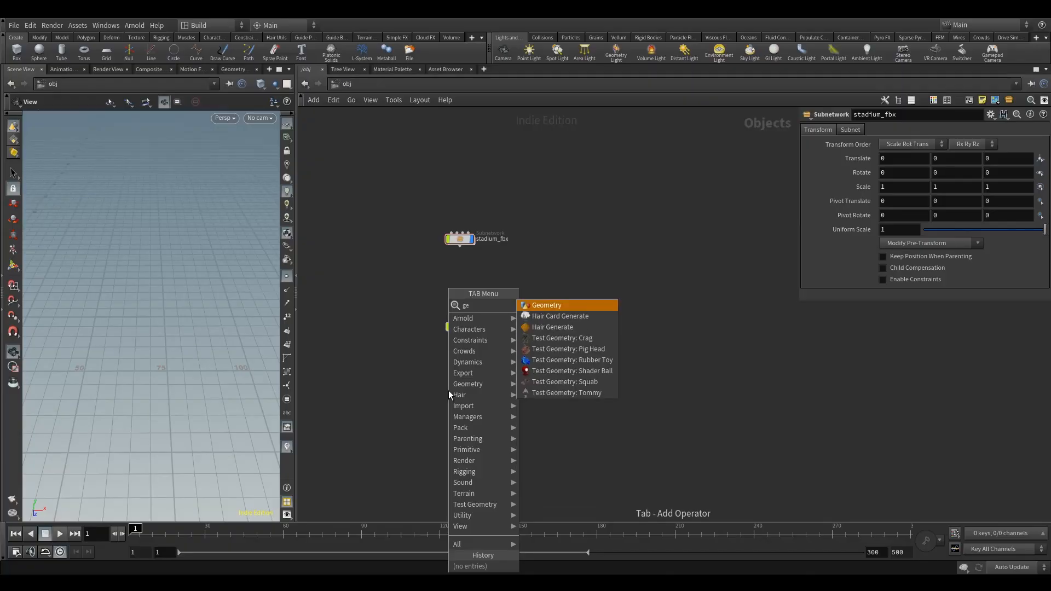
left_click(553, 316)
left_click(462, 373)
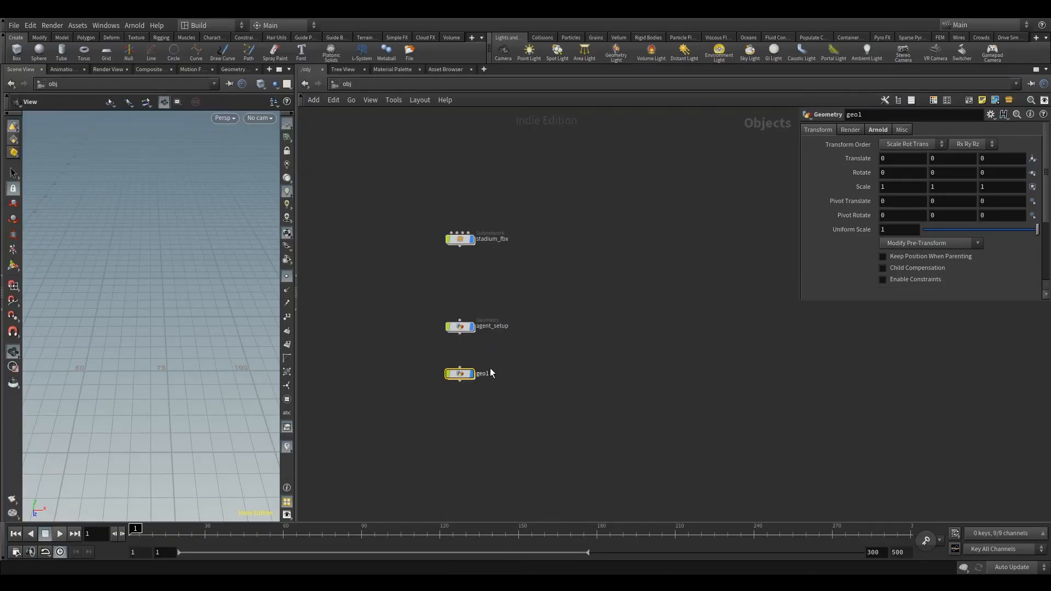
double_click(491, 368)
type("crowd_source")
key("Return")
Step: Go inside crowd_source and place an Object Merge node
double_click(462, 374)
key("Tab")
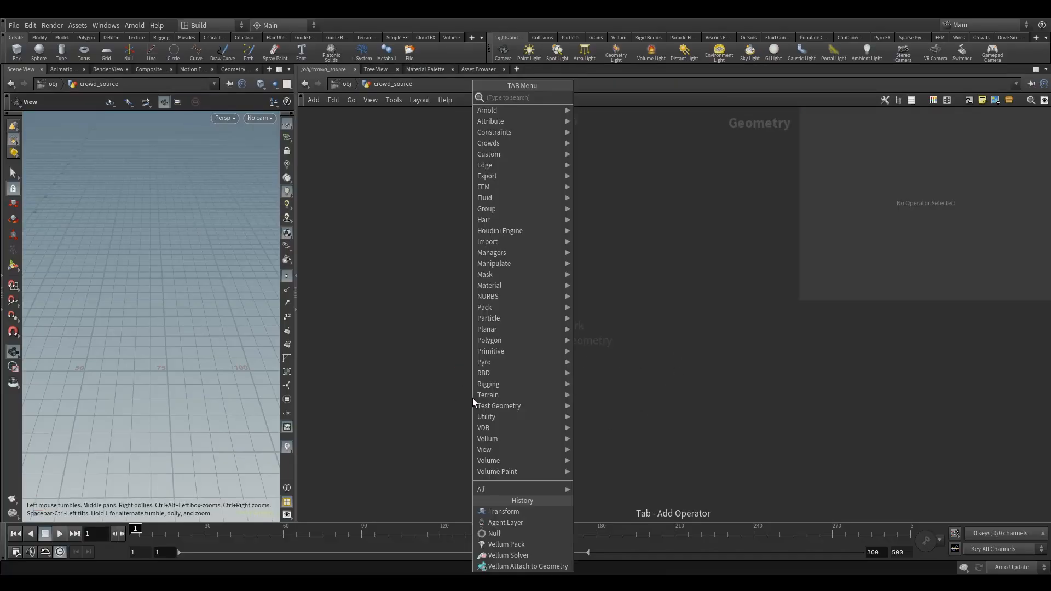
type("om")
left_click(593, 100)
left_click(547, 241)
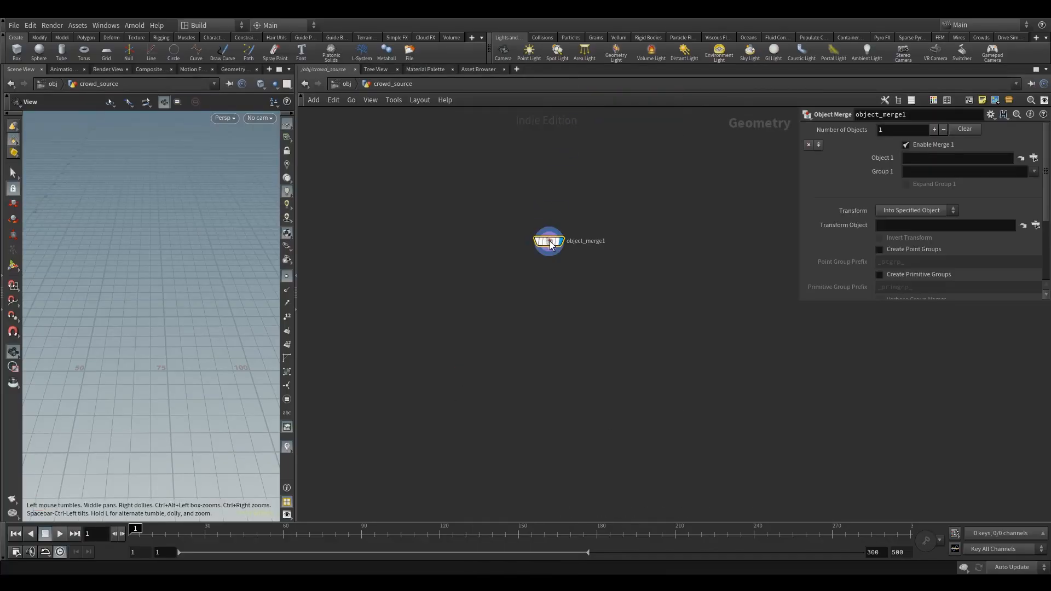
left_click_drag(494, 222, 628, 279)
Step: Choose seat00 inside stadium_fbx as the first source object of the Object Merge
left_click(1030, 158)
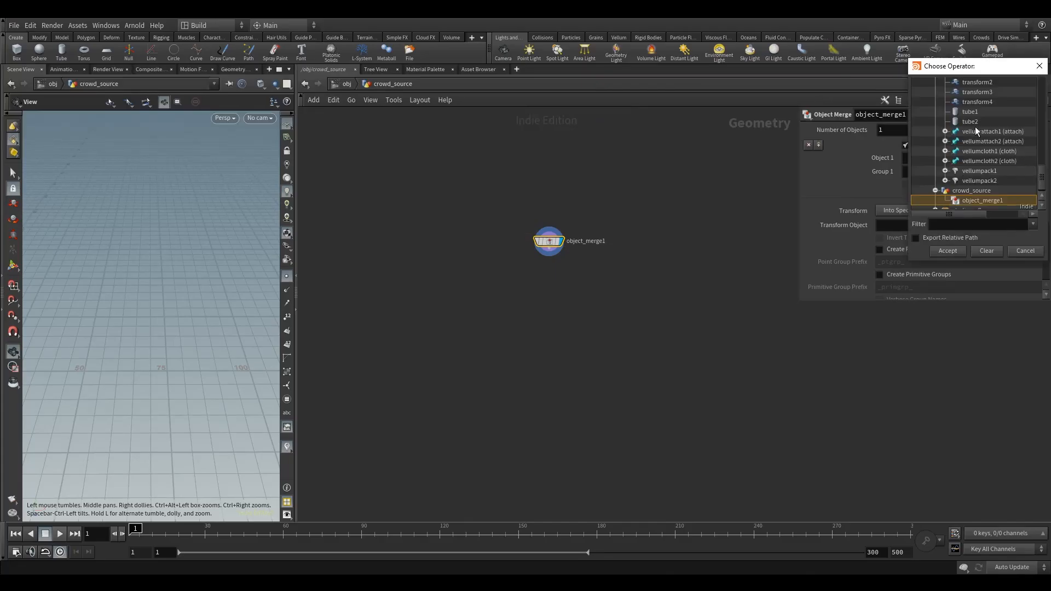
scroll(1008, 145, "up", 1)
left_click_drag(1042, 168, 1032, 82)
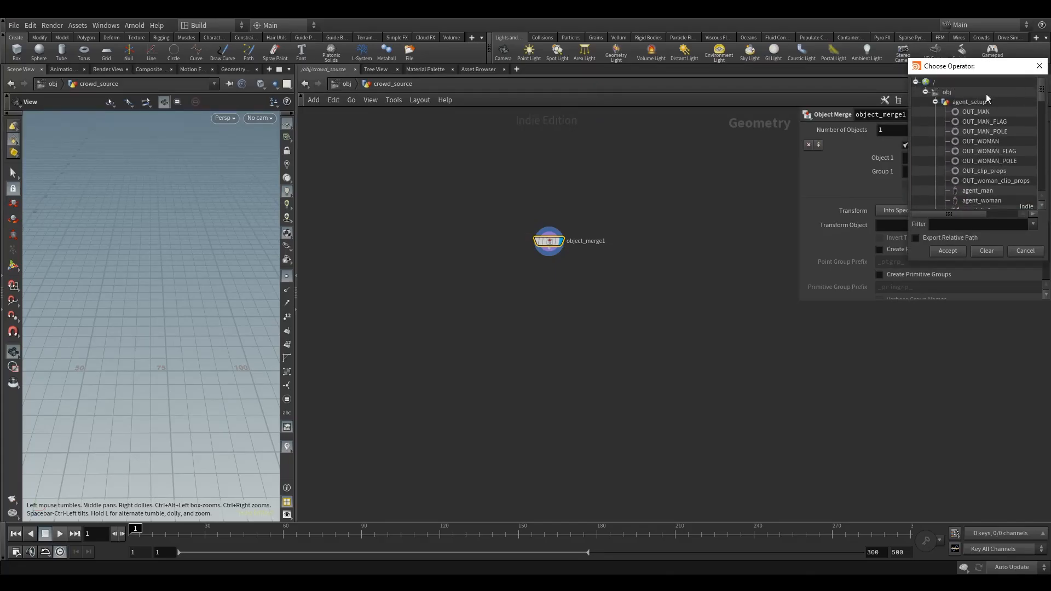
left_click(936, 102)
left_click(935, 112)
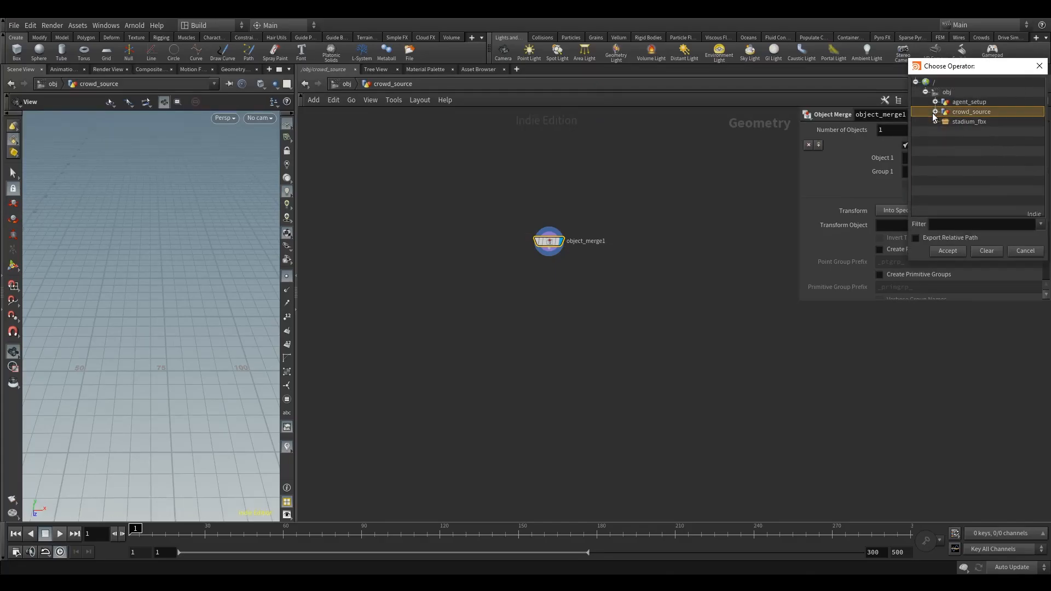
left_click(936, 122)
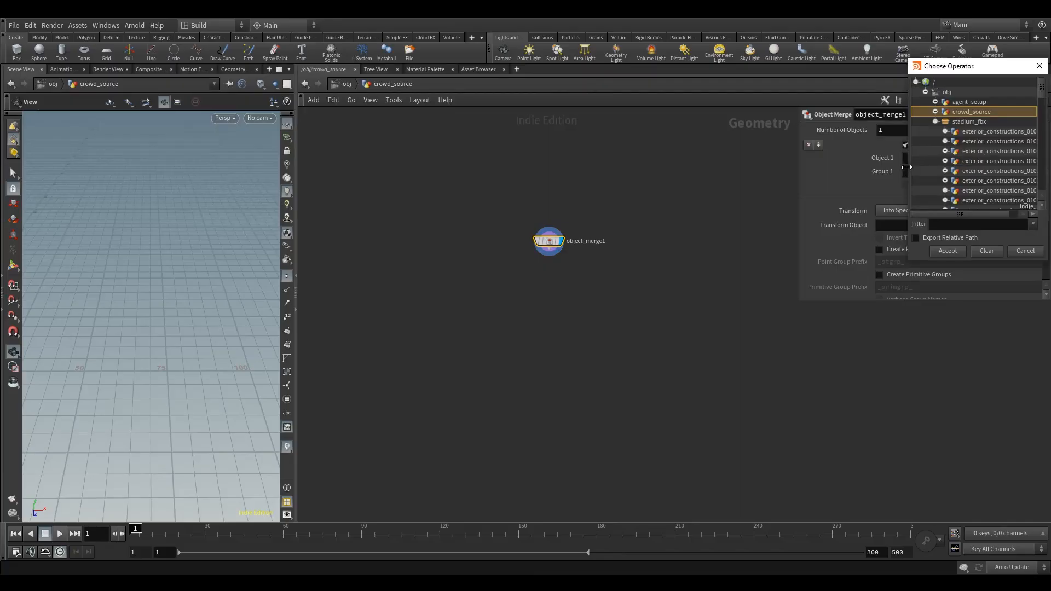
left_click_drag(906, 167, 790, 167)
left_click_drag(1043, 91, 1034, 175)
left_click(853, 117)
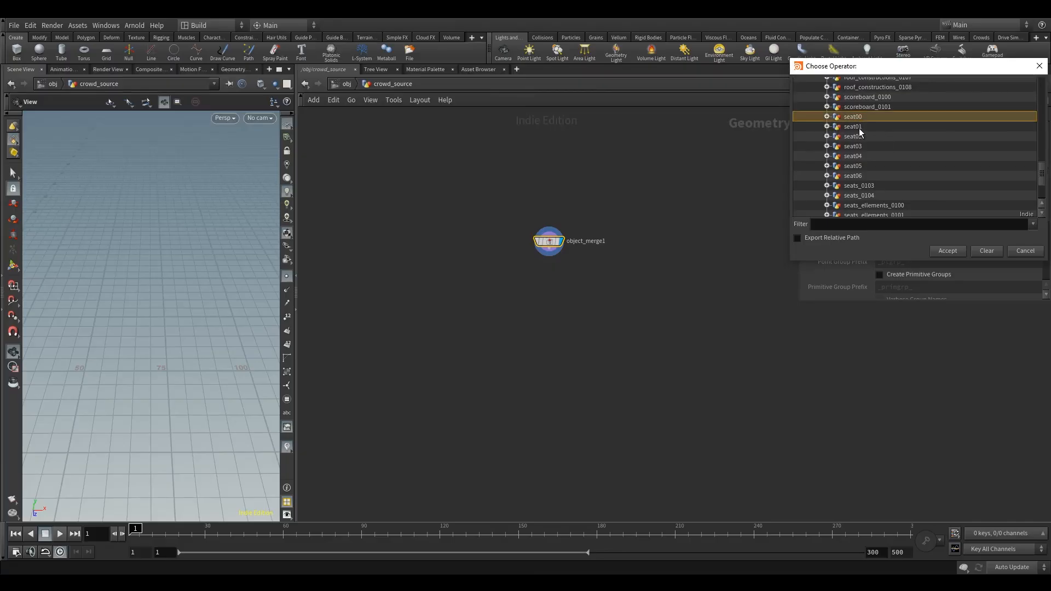
left_click(954, 252)
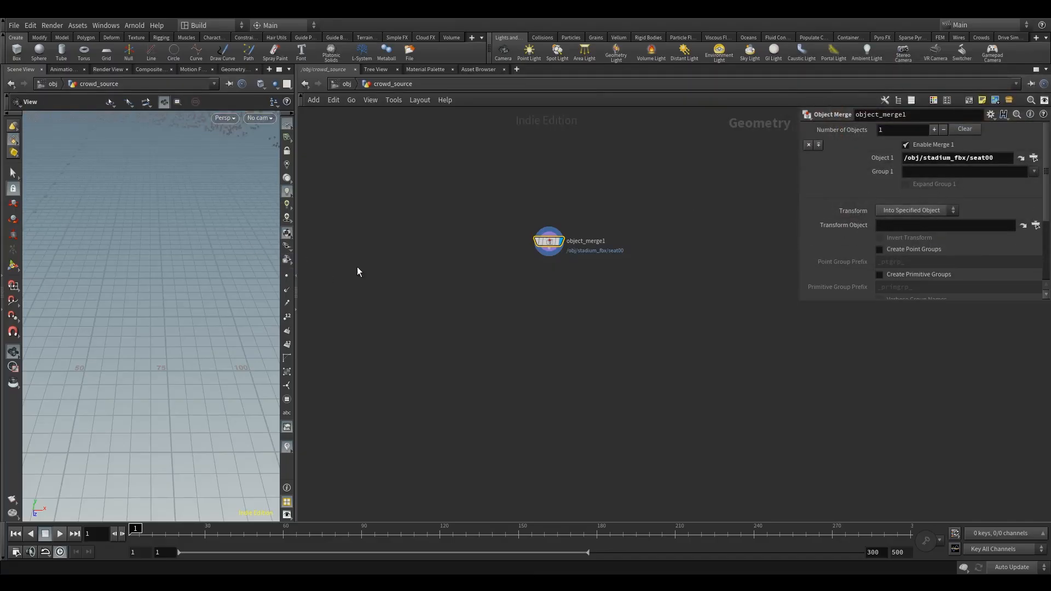
Step: Insert another object entry in the Object Merge and set its path to /obj/stadium_fbx/seat01
left_click_drag(997, 157, 769, 185)
key("ctrl+c")
left_click(818, 146)
left_click(820, 148)
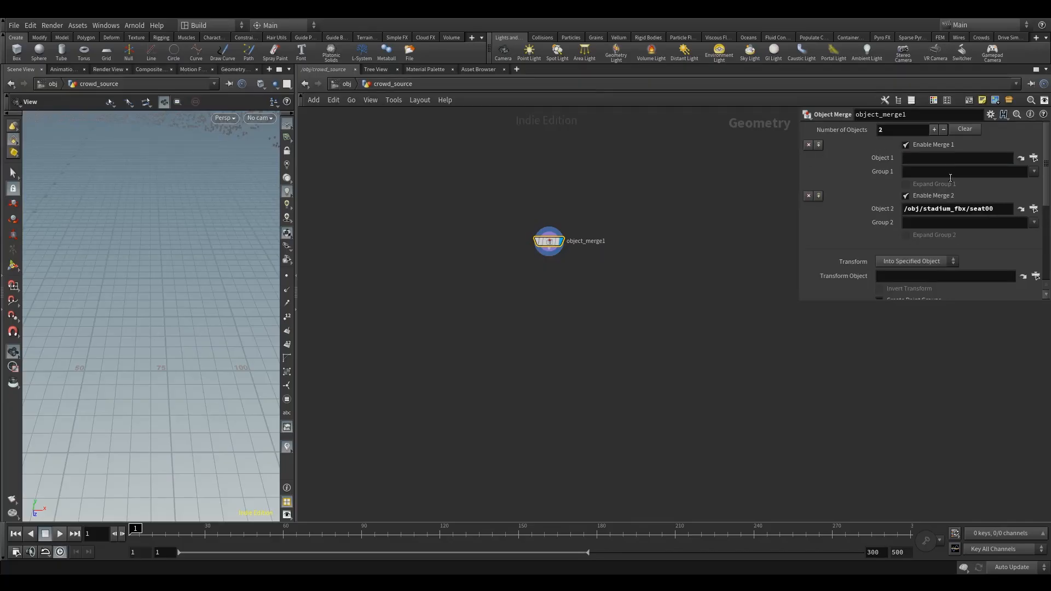
left_click(947, 159)
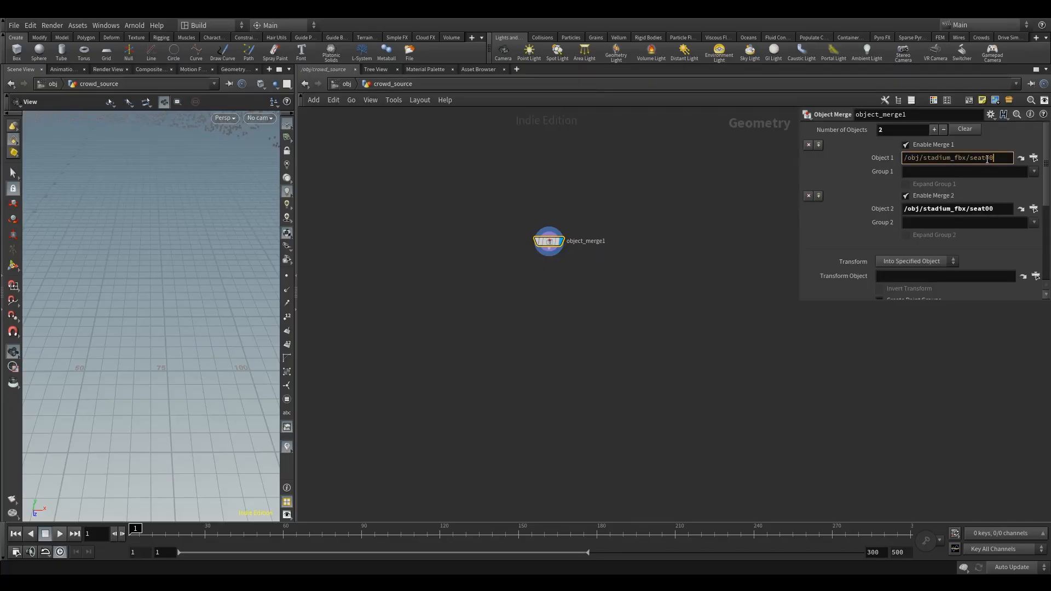
left_click_drag(988, 158, 1002, 159)
type("1")
key("Return")
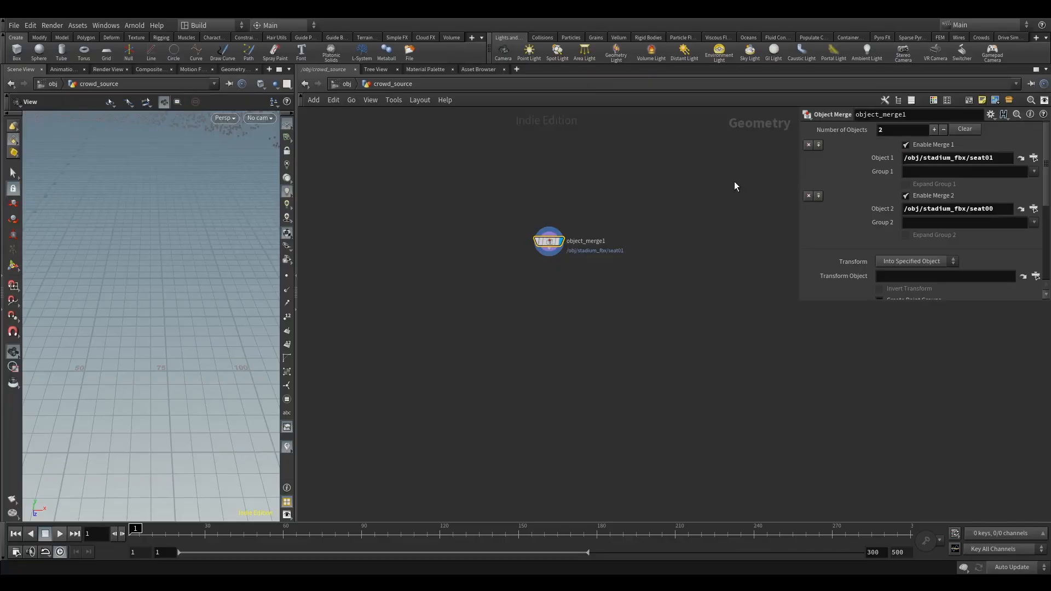
Step: Insert a third object entry in the Object Merge with the path /obj/stadium_fbx/seat02
left_click(819, 144)
left_click(925, 160)
key("ctrl+v")
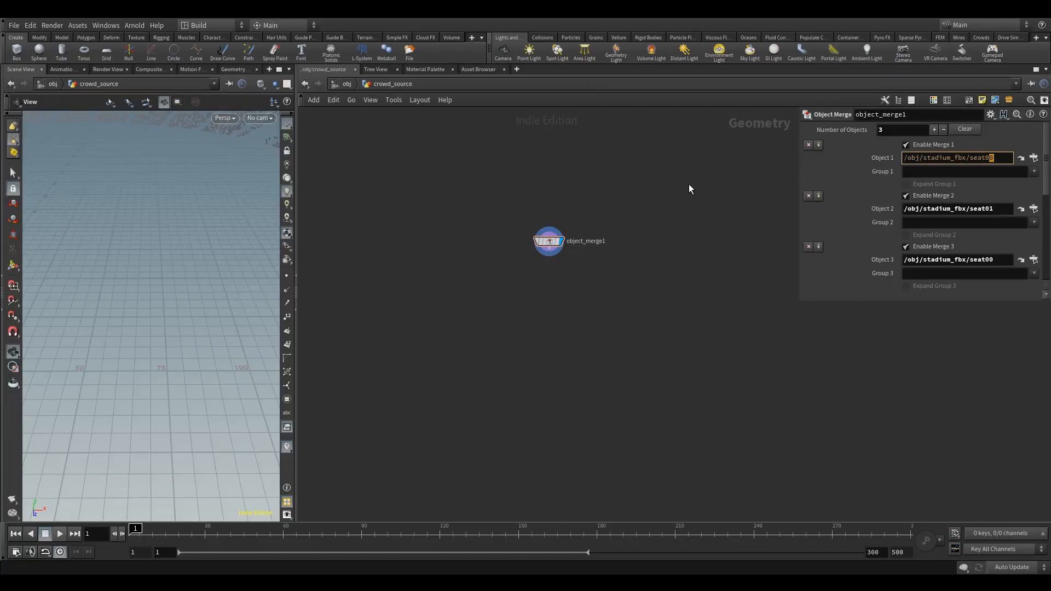
type("2")
key("Return")
Step: Insert a fourth object entry in the Object Merge with the path /obj/stadium_fbx/seat03
left_click(819, 145)
left_click(937, 158)
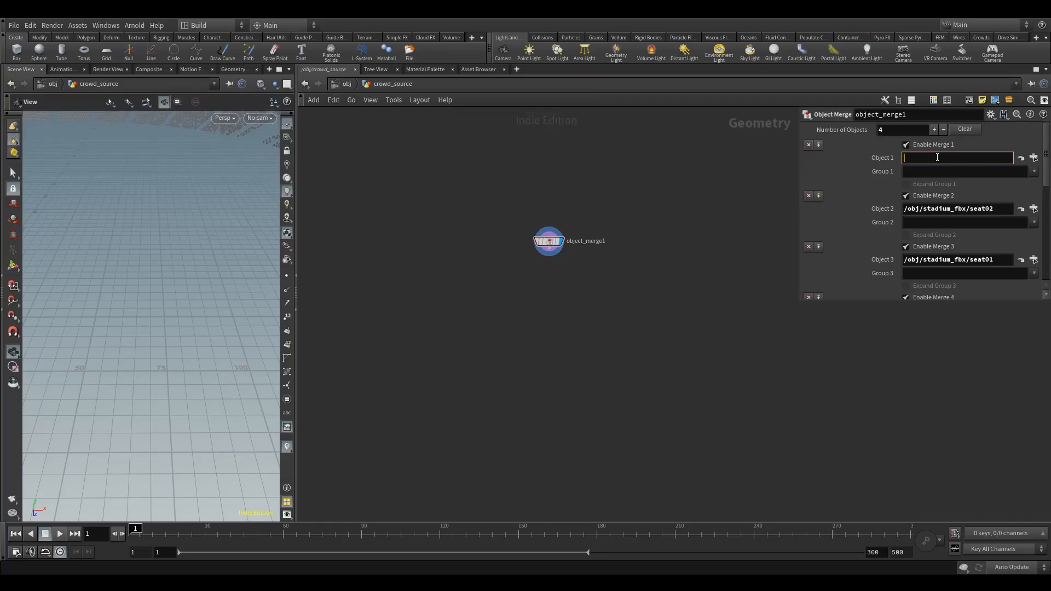
key("ctrl+v")
key("shift+Left")
type("3")
key("Return")
Step: Insert a fifth object entry in the Object Merge with the path /obj/stadium_fbx/seat04
left_click(818, 145)
left_click(975, 159)
key("ctrl+v")
key("shift+Left")
type("4")
key("Return")
Step: Insert a sixth object entry in the Object Merge with the path /obj/stadium_fbx/seat05
left_click(819, 146)
left_click(971, 158)
key("ctrl+v")
key("shift+Left")
type("5")
key("Return")
Step: Insert a seventh object entry in the Object Merge with the path /obj/stadium_fbx/seat06
left_click(818, 145)
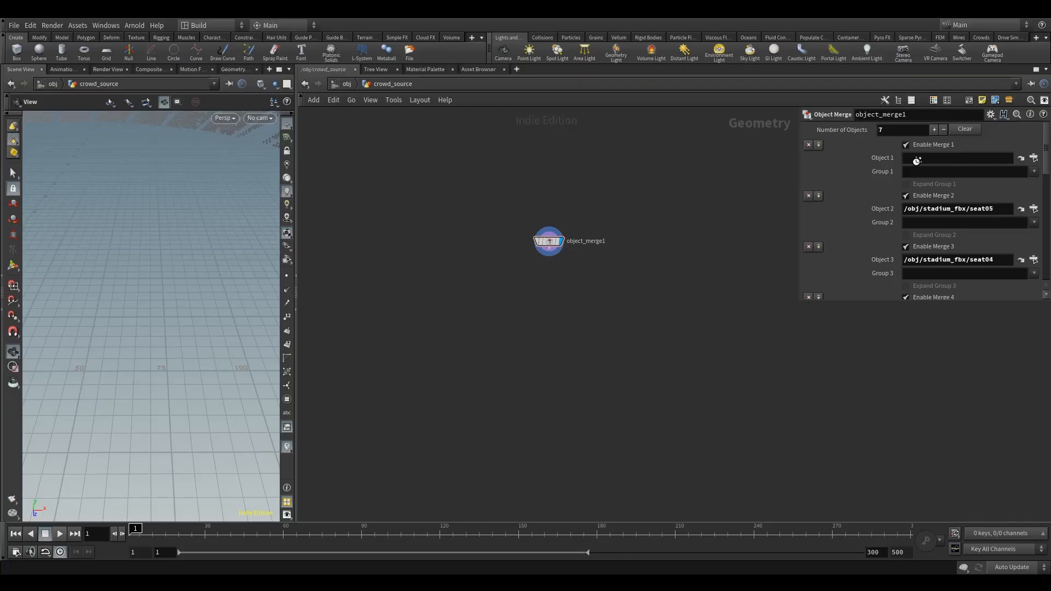
left_click(966, 159)
key("ctrl+v")
key("shift+Left")
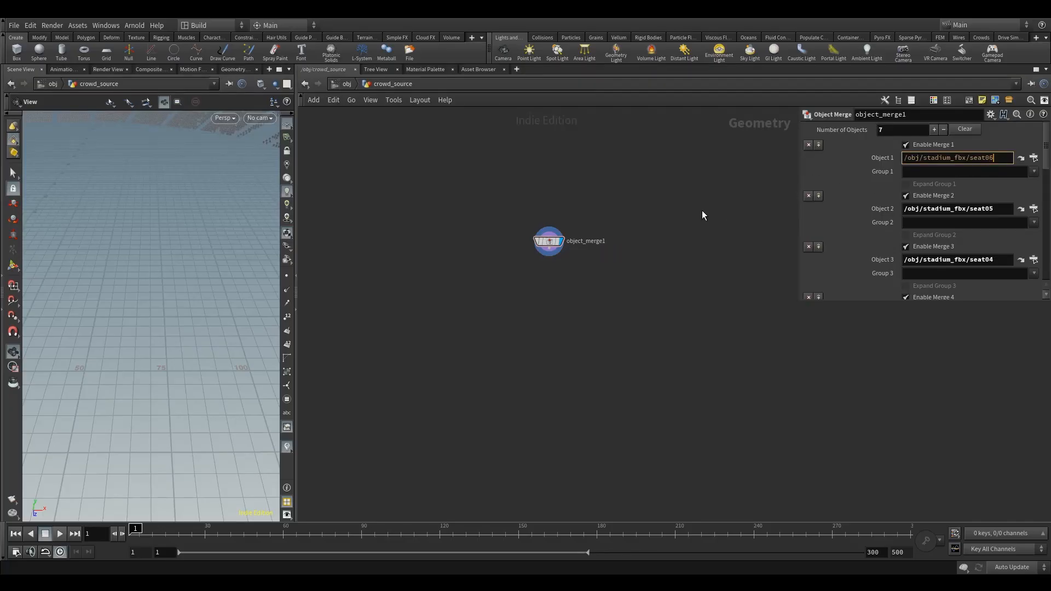
type("6")
key("Return")
Step: Examine the merged stadium seats in the viewport, from the whole bowl down to the individual seat rows
middle_click_drag(167, 225, 257, 285)
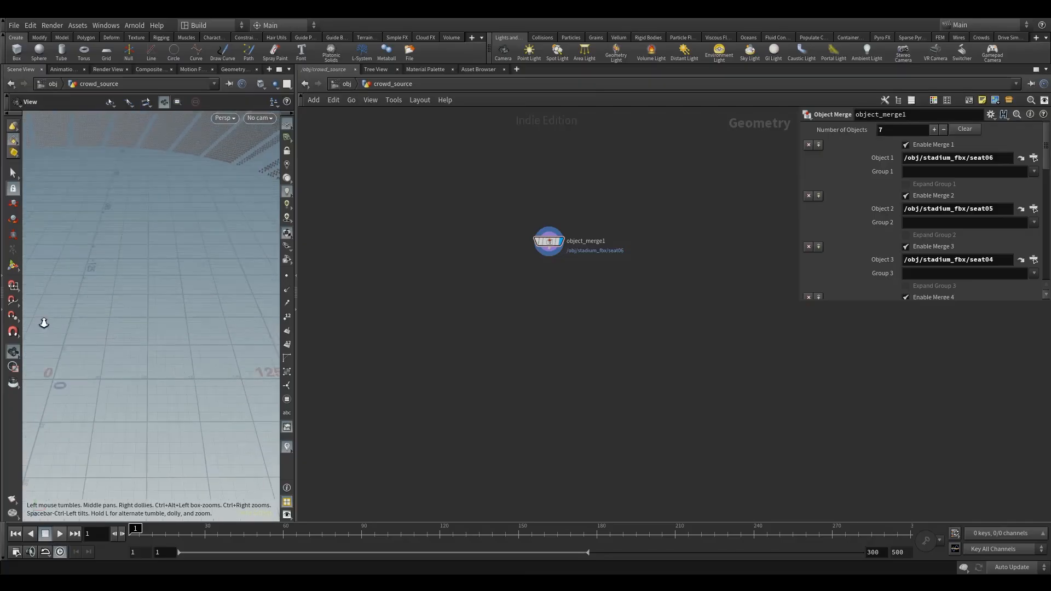
middle_click_drag(42, 322, 202, 270)
right_click_drag(202, 270, 139, 298)
left_click_drag(138, 298, 115, 286)
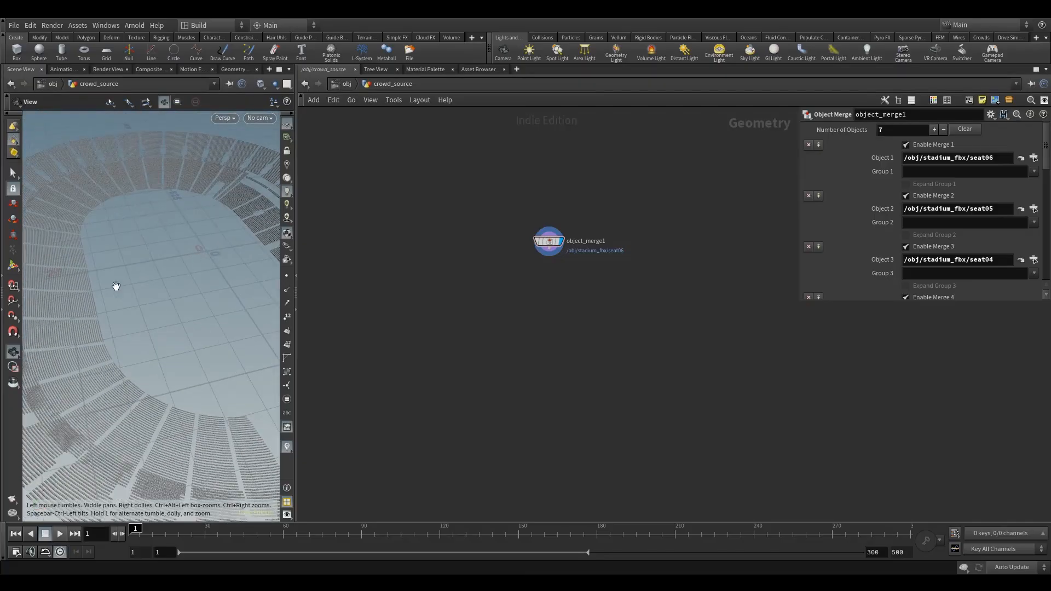
right_click_drag(115, 286, 214, 277)
middle_click_drag(214, 277, 104, 310)
right_click_drag(103, 310, 120, 313)
left_click_drag(119, 312, 75, 290)
middle_click_drag(171, 295, 140, 308)
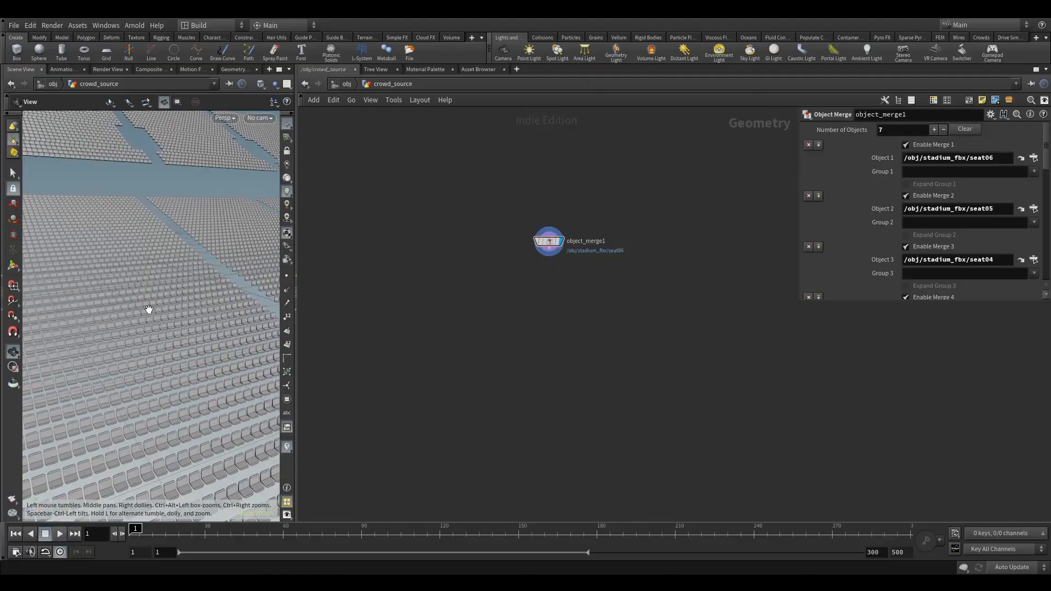